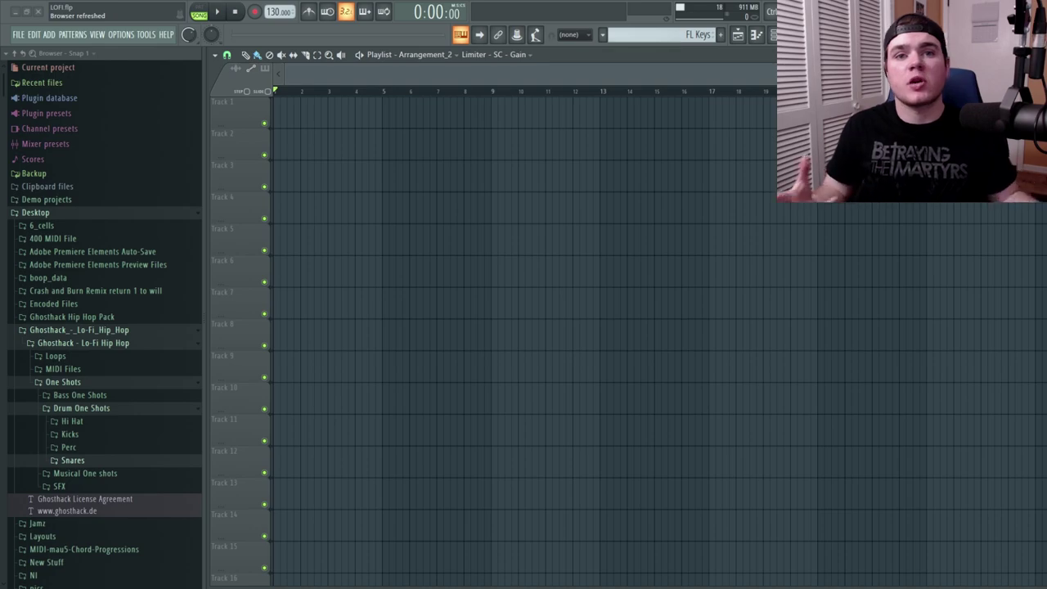
# - Switch to Photos to view the line diagrams 1.png and 2.png, and close the viewer
pyautogui.hotkey('alt', 'Tab')
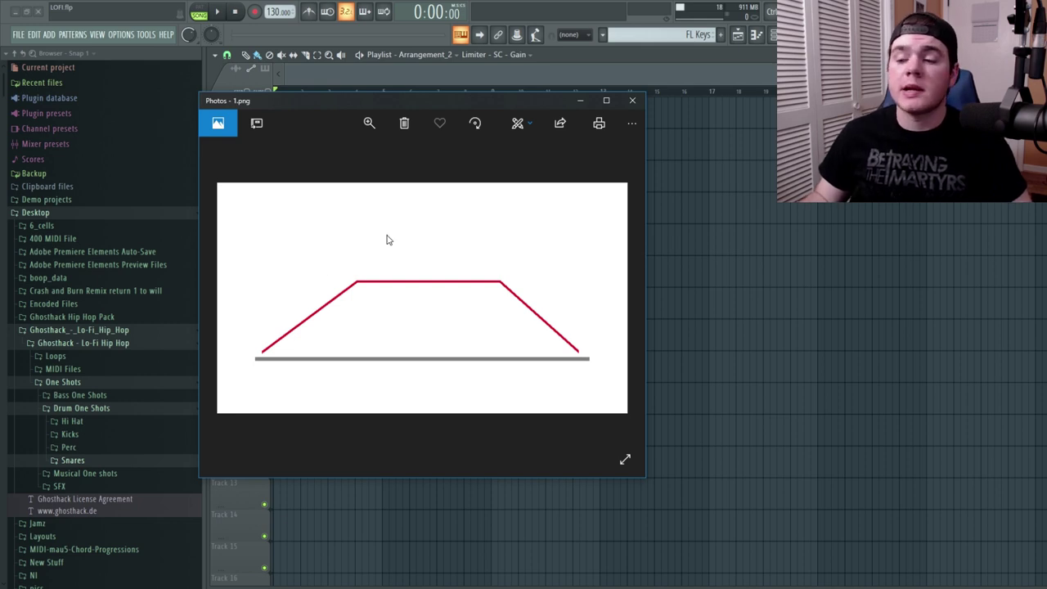
pyautogui.click(619, 299)
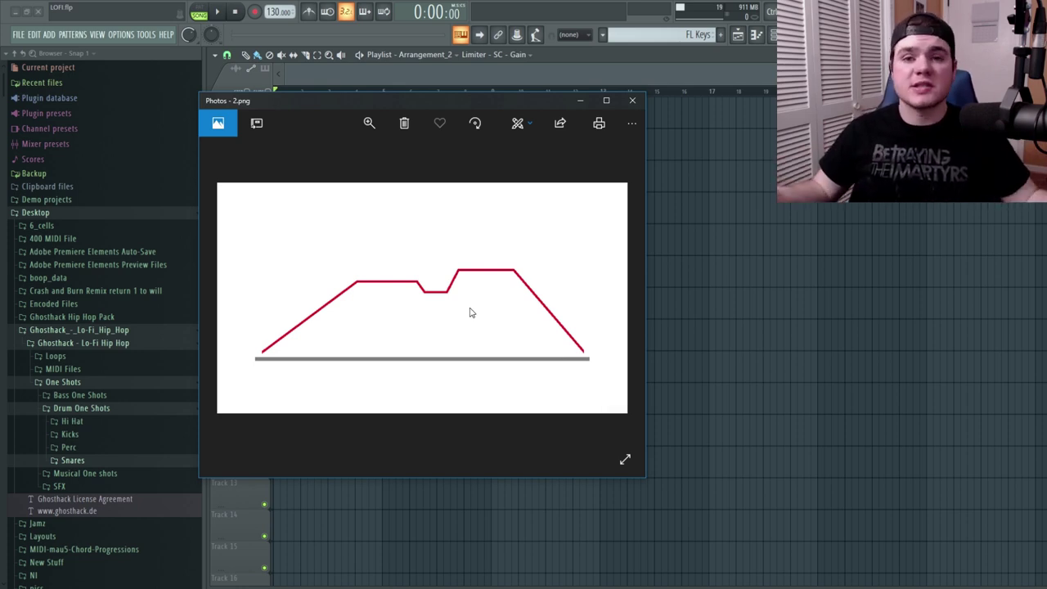
pyautogui.click(632, 100)
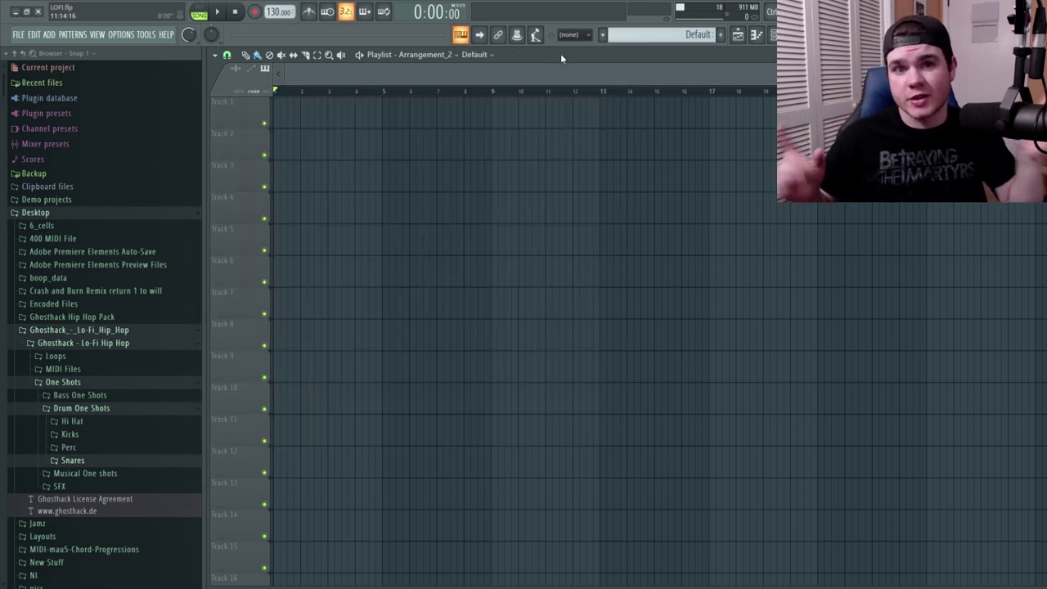
# - Expand the Ghosthack - Lo-Fi Hip Hop pack to its Kicks one-shots and hide the mixer
pyautogui.click(98, 344)
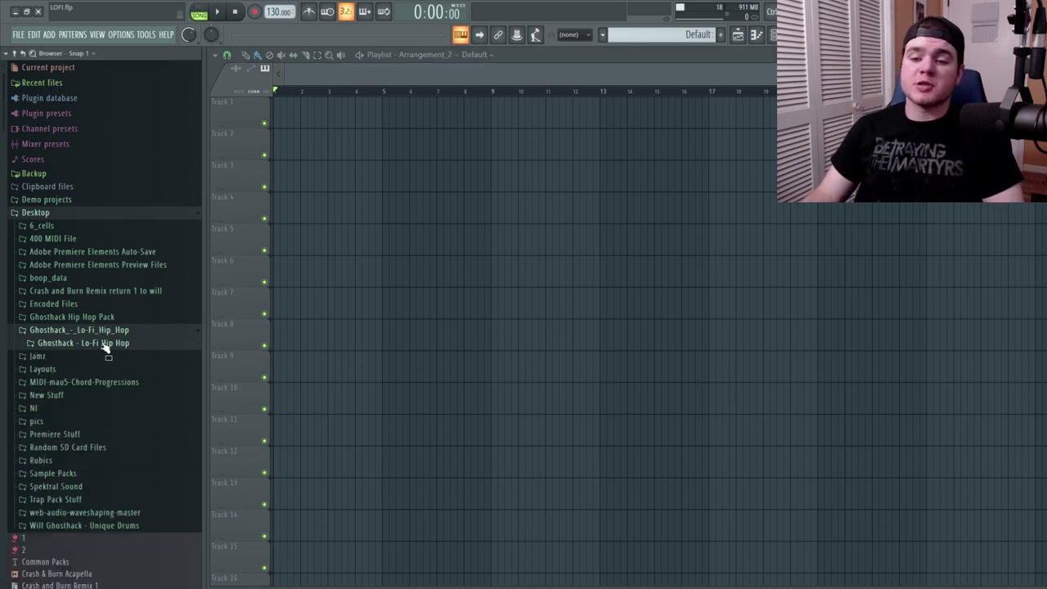
pyautogui.click(105, 344)
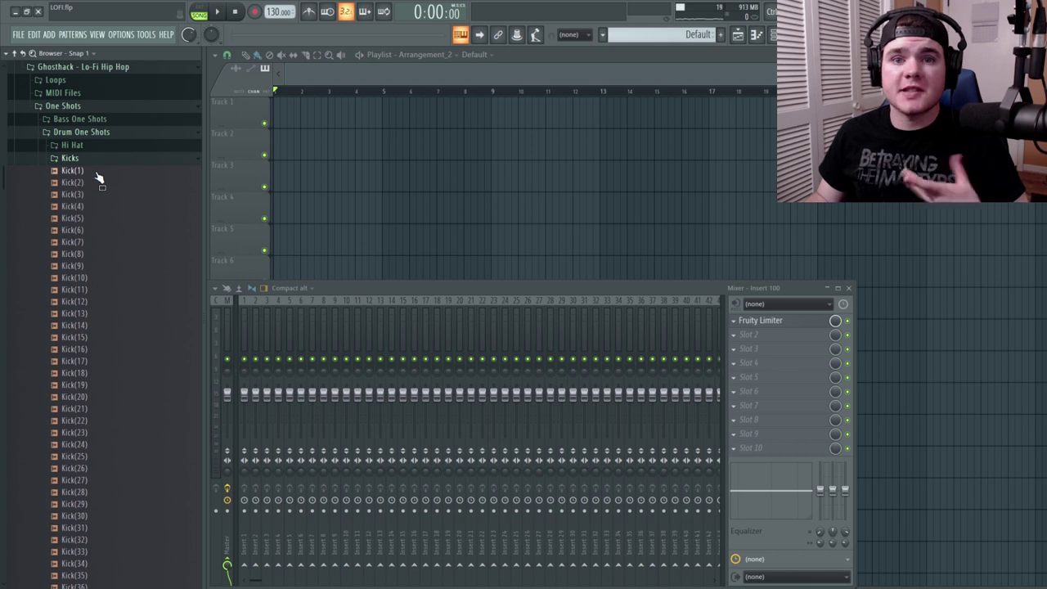
pyautogui.press('F9')
# - Audition the kick one-shots from Kick(38) through Kick(56)
pyautogui.scroll(-4, 105, 205)
pyautogui.click(135, 482)
pyautogui.click(135, 471)
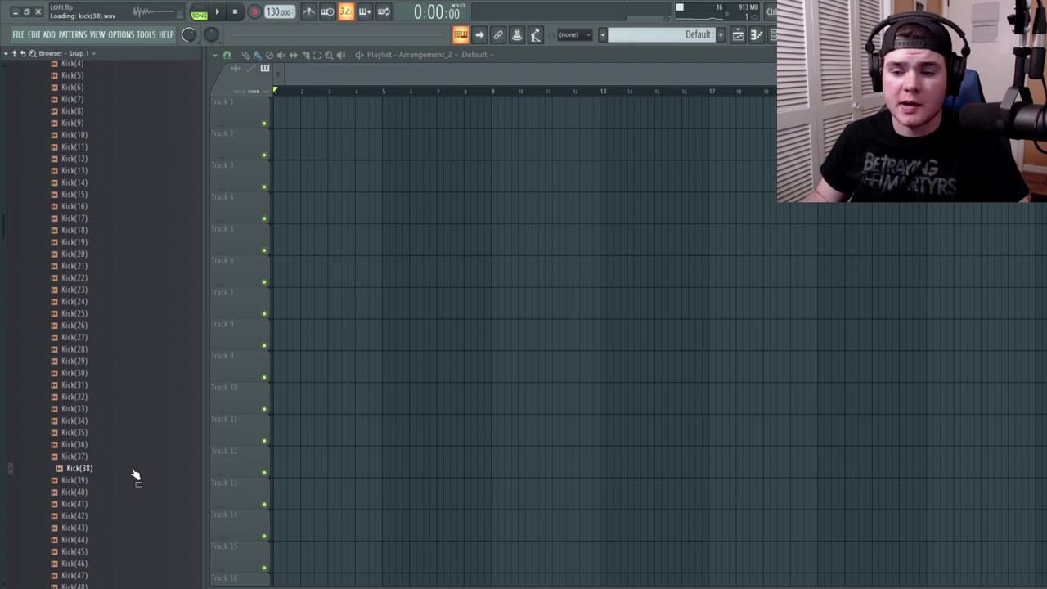
pyautogui.scroll(-4, 141, 376)
pyautogui.press('Down')
pyautogui.press('Down')
pyautogui.press('Down')
pyautogui.press('Down')
pyautogui.press('Down')
pyautogui.press('Down')
pyautogui.press('Down')
pyautogui.press('Down')
pyautogui.press('Down')
pyautogui.press('Down')
pyautogui.press('Down')
pyautogui.press('Down')
pyautogui.press('Down')
pyautogui.press('Down')
pyautogui.press('Down')
pyautogui.press('Down')
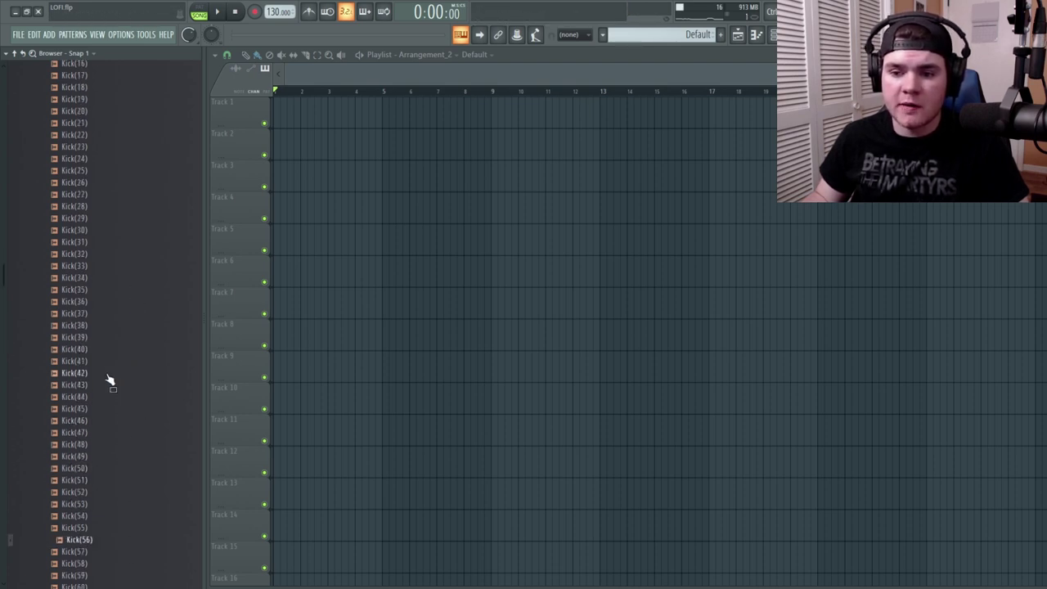
# - Choose Kick(32) for a two-bar pattern of six kicks on Track 1 and play the loop
pyautogui.click(133, 361)
pyautogui.click(131, 313)
pyautogui.click(130, 290)
pyautogui.click(131, 277)
pyautogui.click(123, 266)
pyautogui.click(122, 257)
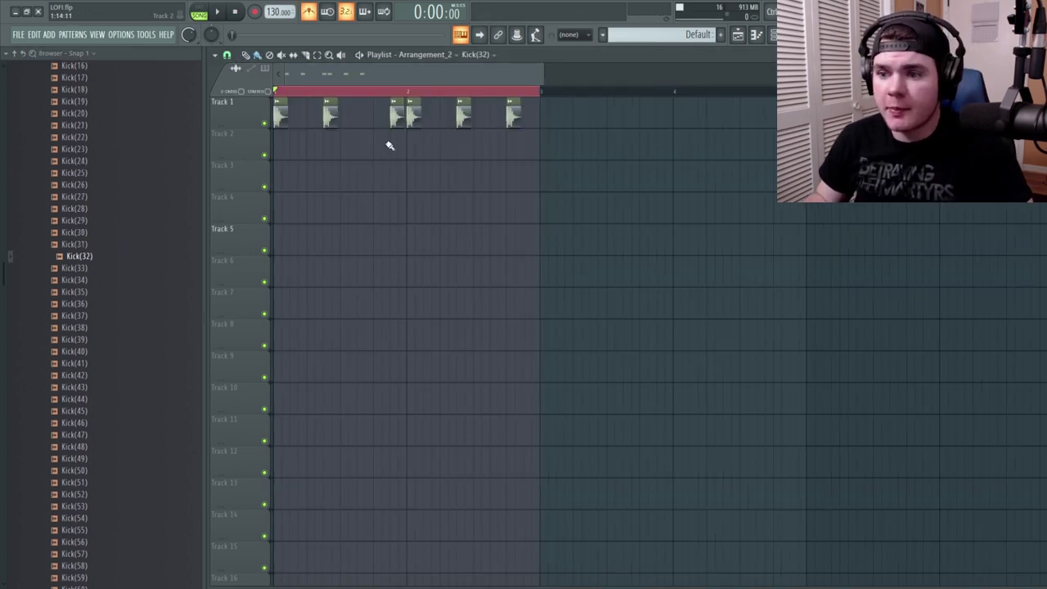
pyautogui.press('space')
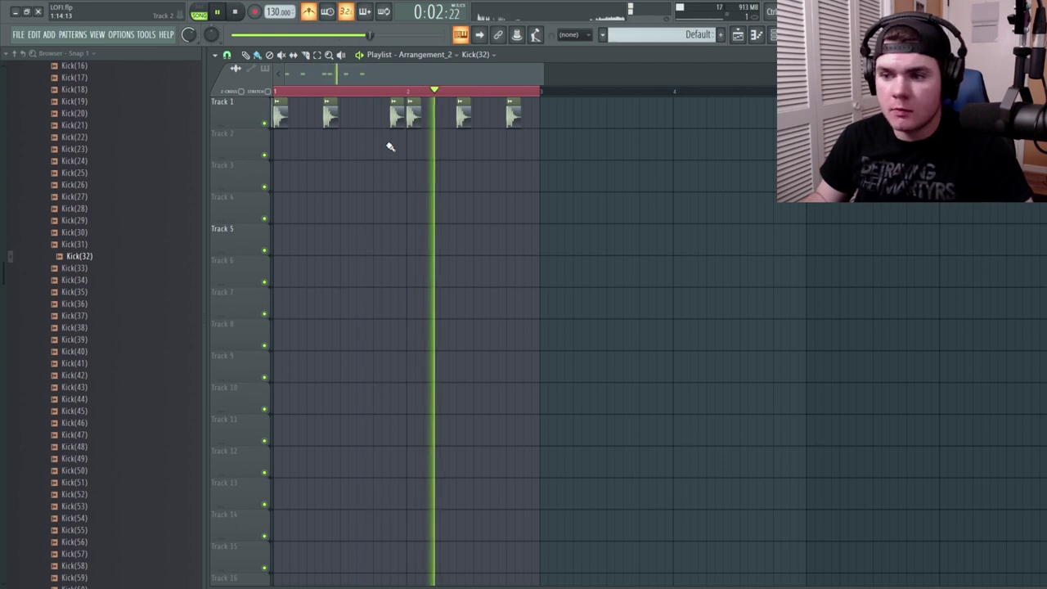
pyautogui.press('space')
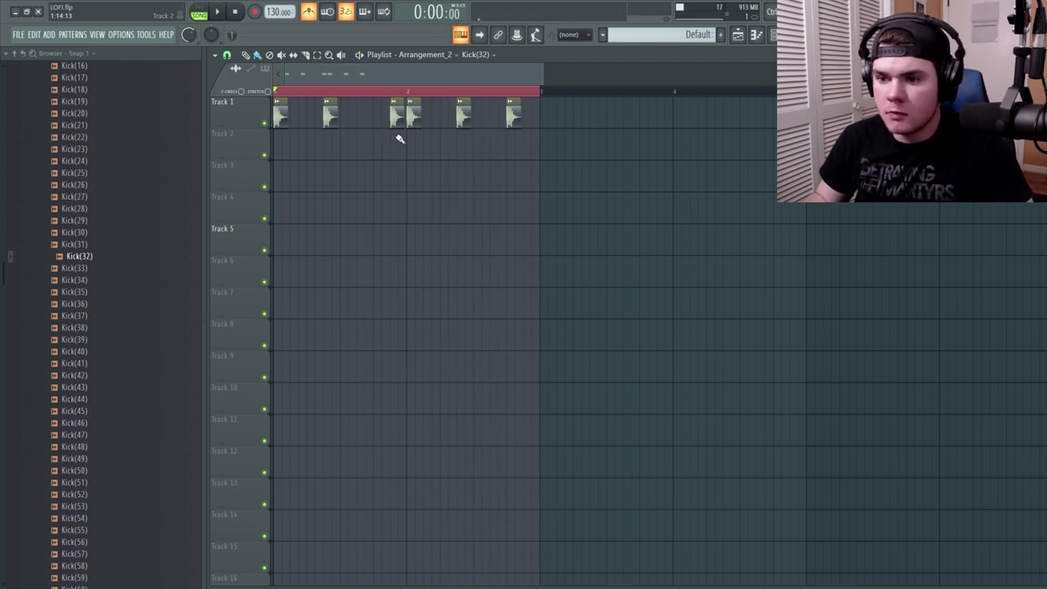
# - Name mixer insert 1 "Kick", with Fruity parametric EQ 2 in its first effect slot
pyautogui.press('F9')
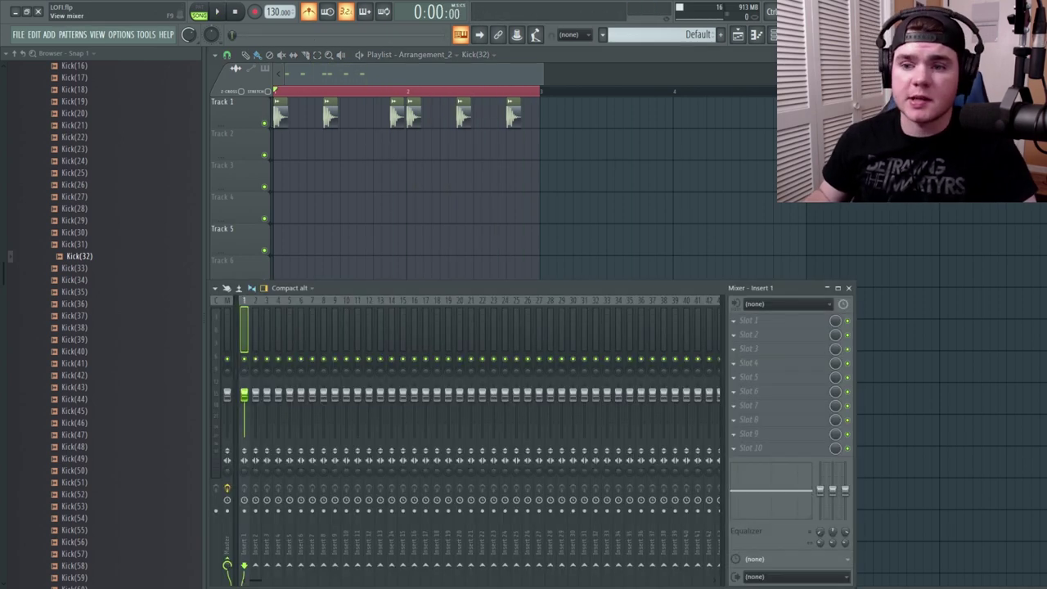
pyautogui.press('F2')
pyautogui.write('Kick')
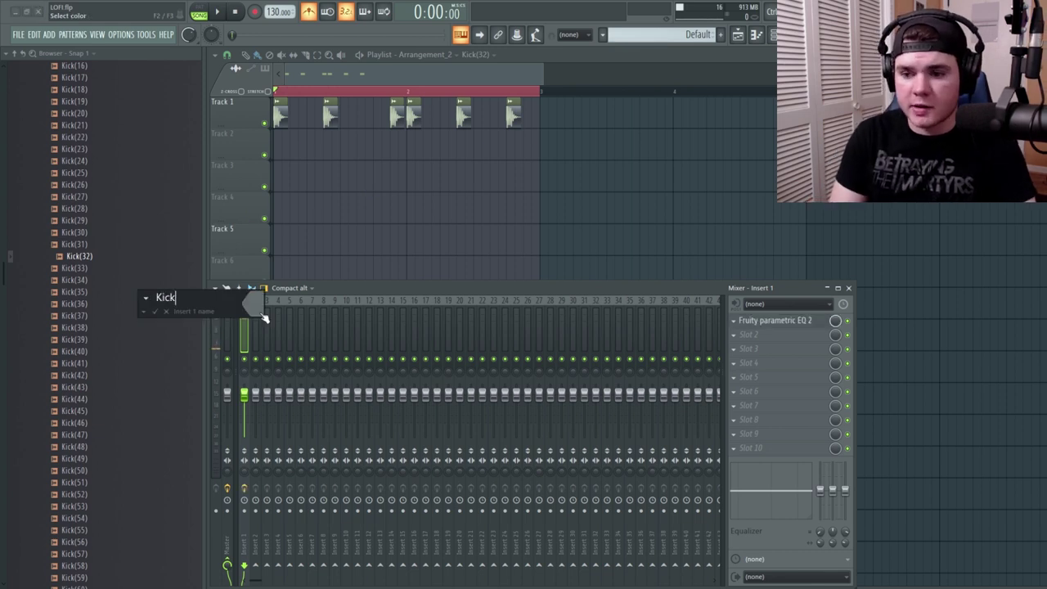
pyautogui.press('Return')
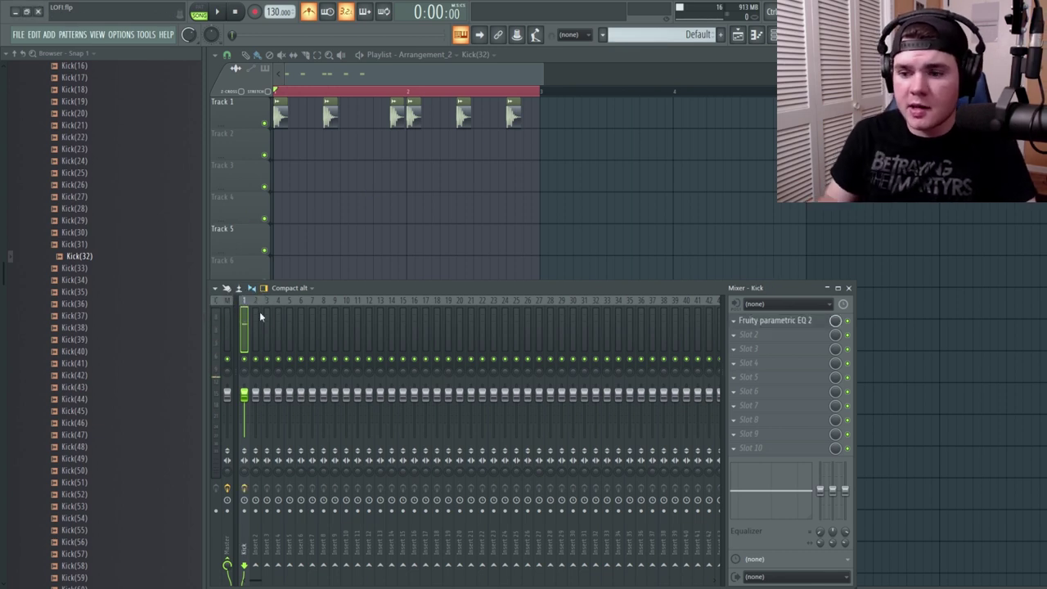
# - In the Kick track's parametric EQ, roll off the highs with band 7, slightly boost the band 1 low shelf, and check by playback
pyautogui.click(775, 320)
pyautogui.moveTo(454, 274); pyautogui.dragTo(444, 307)
pyautogui.press('space')
pyautogui.press('space')
pyautogui.moveTo(325, 246); pyautogui.dragTo(322, 239)
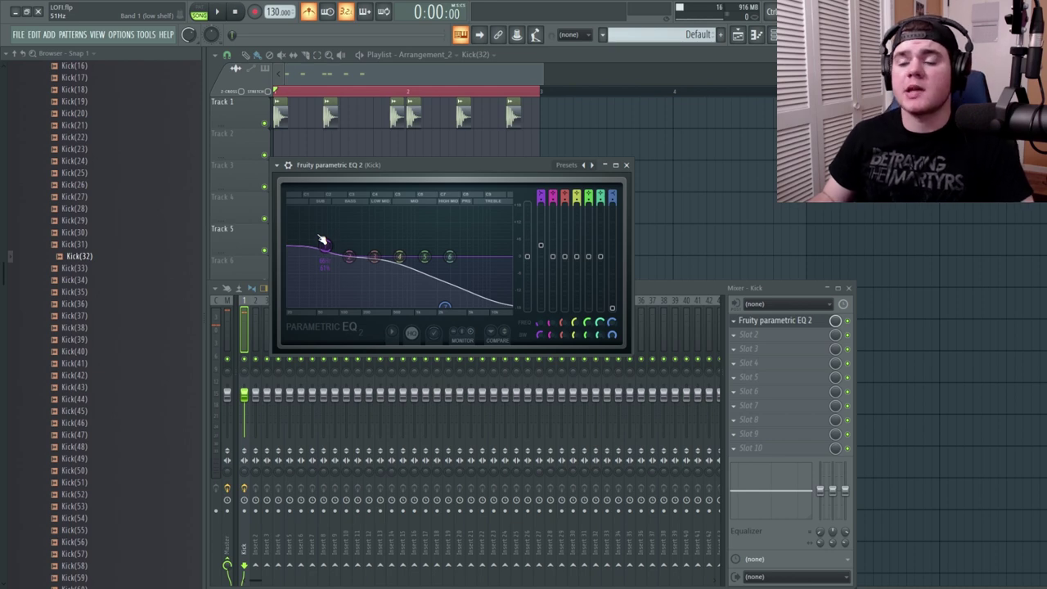
pyautogui.click(561, 112)
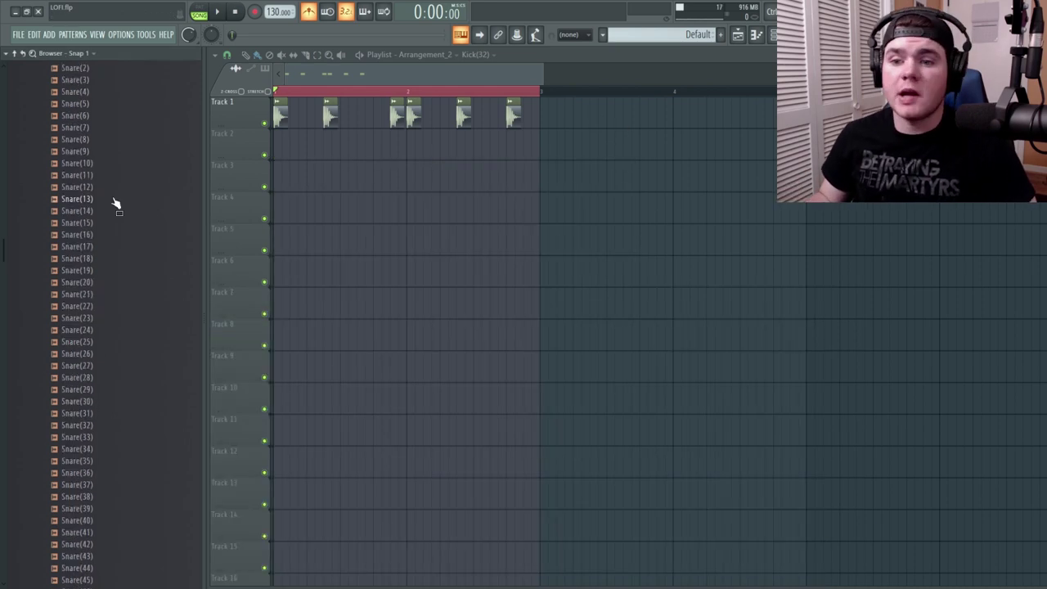
# - Audition the snare one-shots in the Snares folder down to Snare(35)
pyautogui.click(115, 203)
pyautogui.moveTo(100, 205); pyautogui.dragTo(110, 235)
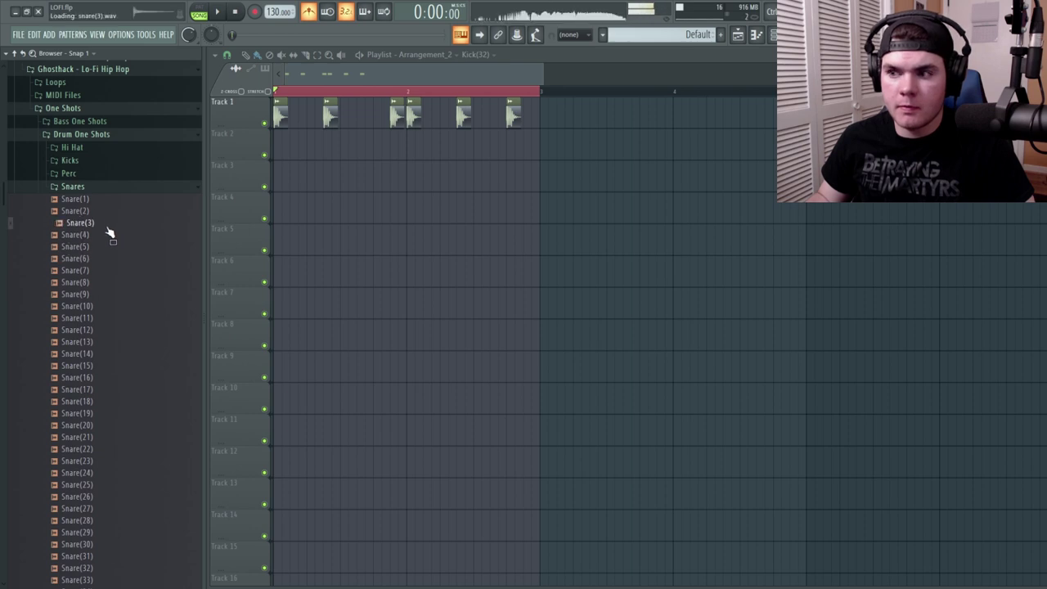
pyautogui.moveTo(111, 235); pyautogui.dragTo(102, 325)
pyautogui.scroll(-8, 128, 456)
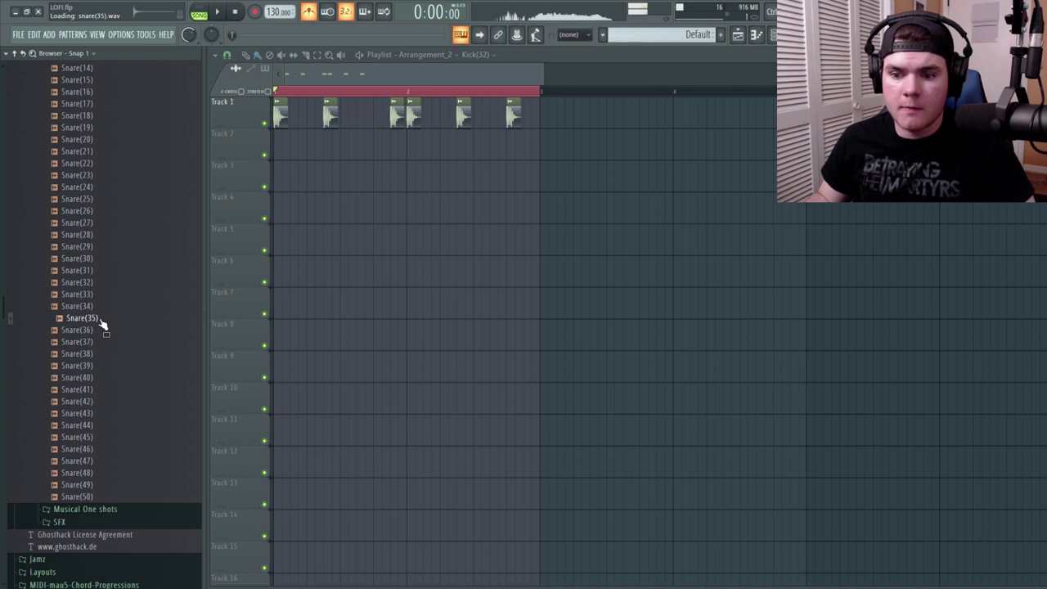
# - Place Snare(35) on Track 2 at beat 3 of bars 1 and 2, and play the loop
pyautogui.moveTo(102, 325); pyautogui.dragTo(360, 148)
pyautogui.click(495, 147)
pyautogui.press('space')
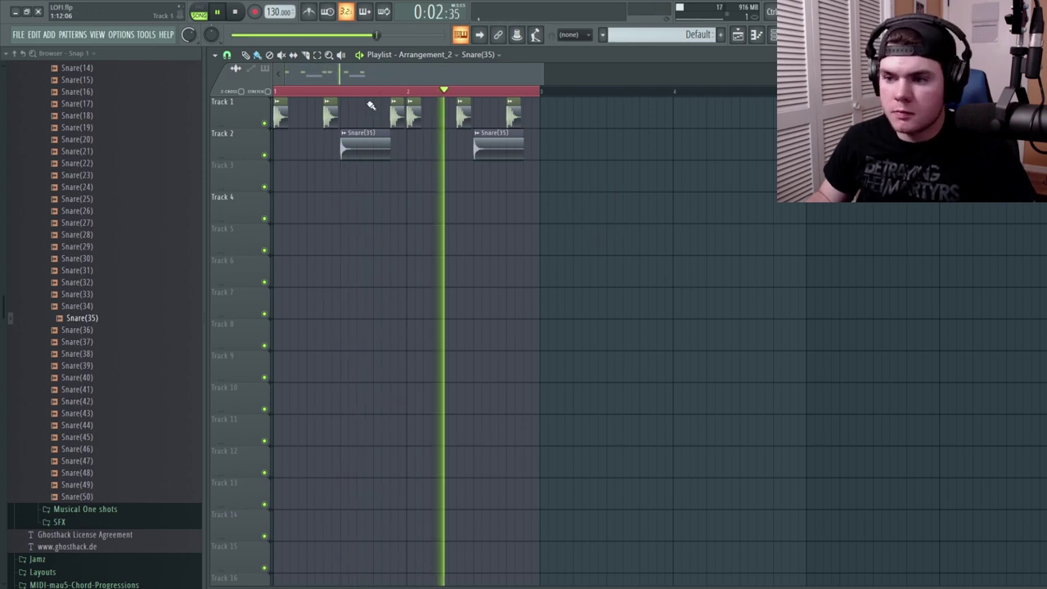
pyautogui.press('space')
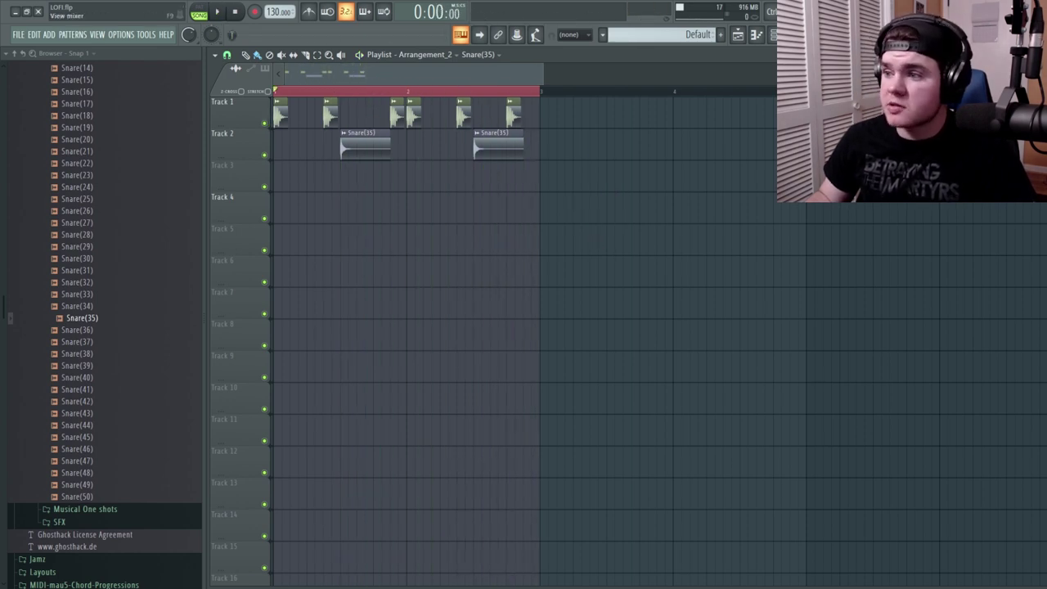
# - Open Fruity parametric EQ 2 on the Snare mixer track and listen to the loop through its EQ curve
pyautogui.press('F9')
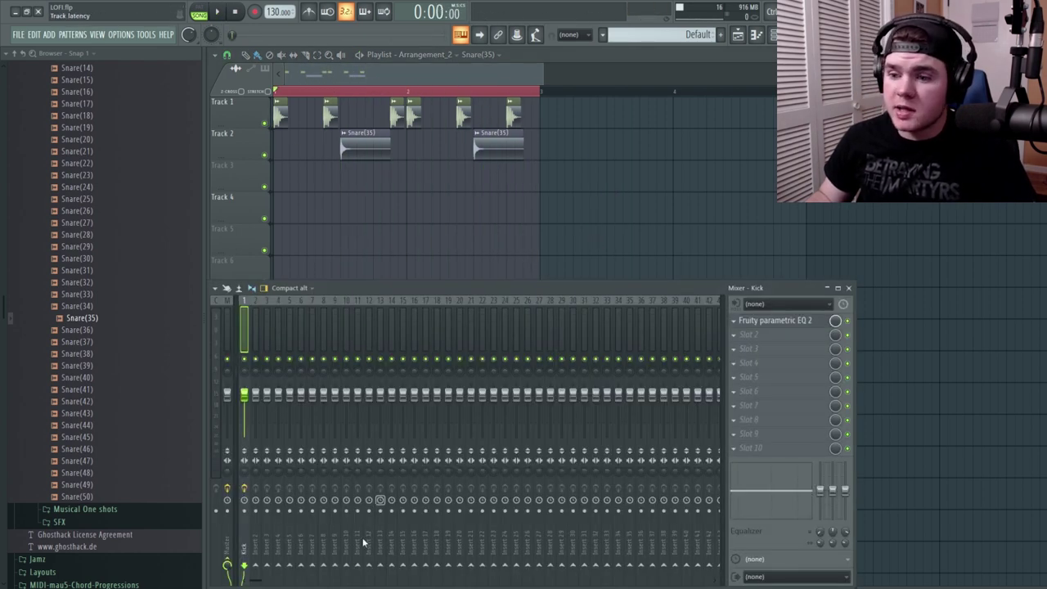
pyautogui.click(256, 328)
pyautogui.click(769, 320)
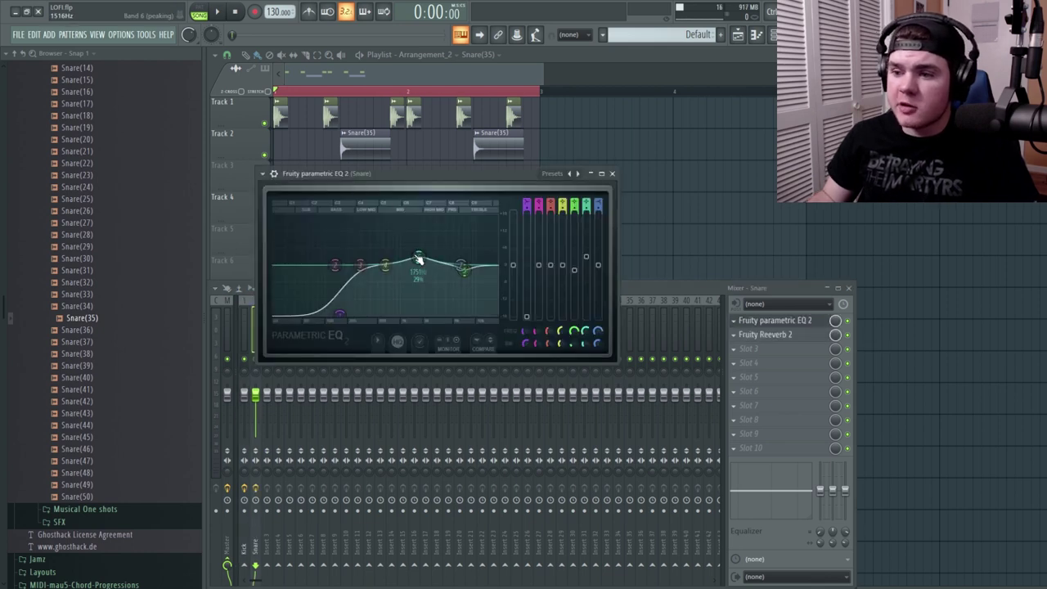
pyautogui.press('space')
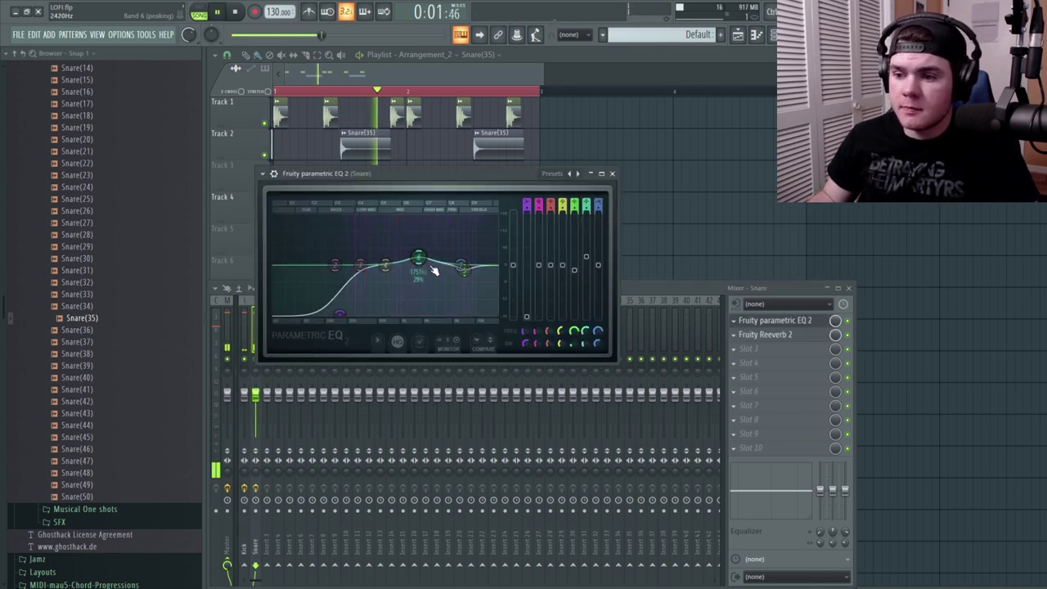
pyautogui.press('space')
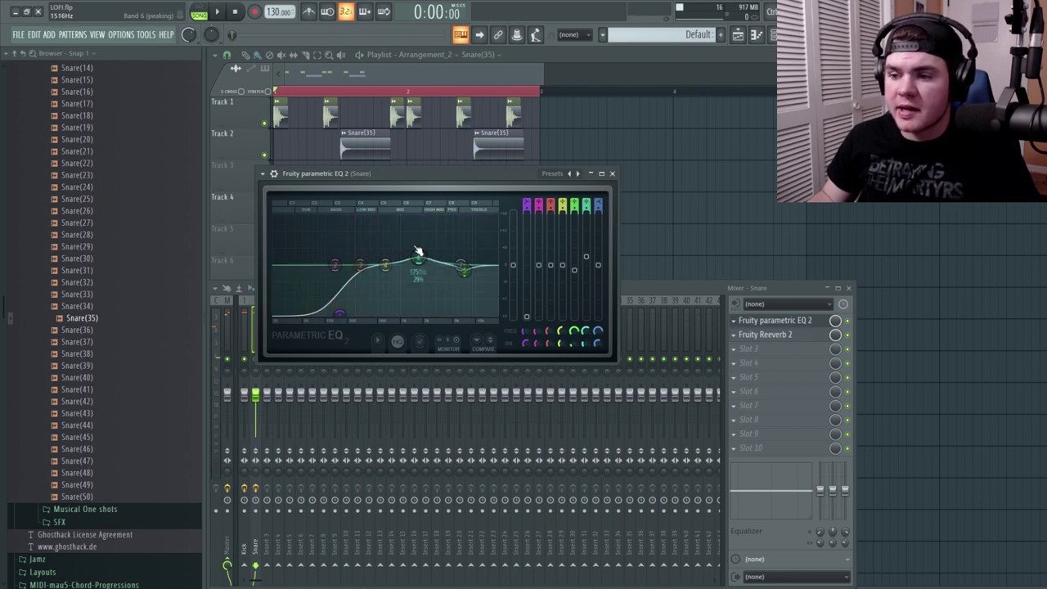
# - Review Fruity Reeverb 2 on the Snare track while playing the loop, and close the open windows
pyautogui.click(784, 321)
pyautogui.click(769, 335)
pyautogui.moveTo(490, 204); pyautogui.dragTo(450, 201)
pyautogui.press('space')
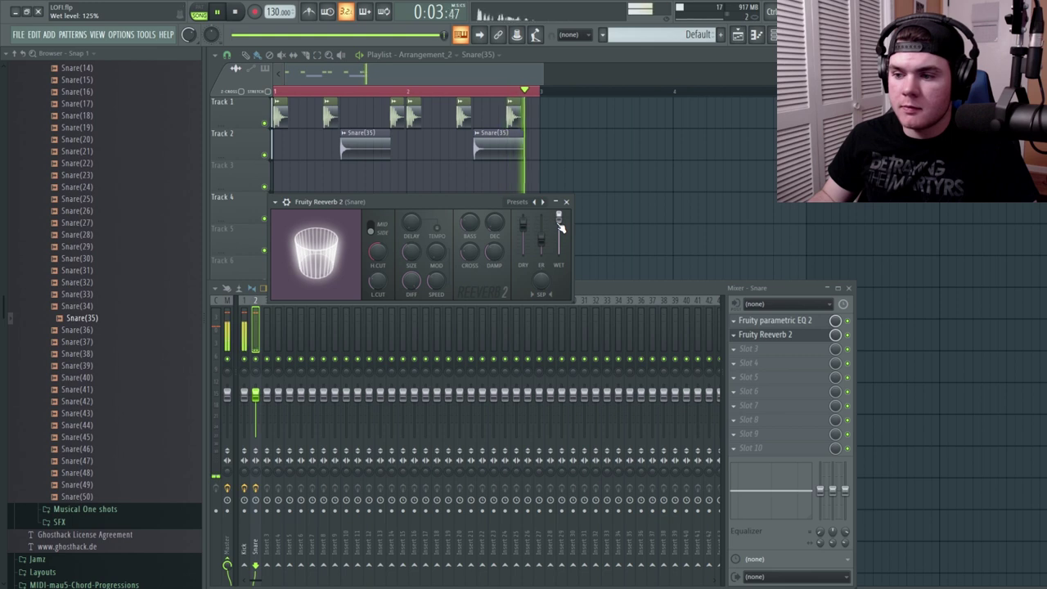
pyautogui.press('space')
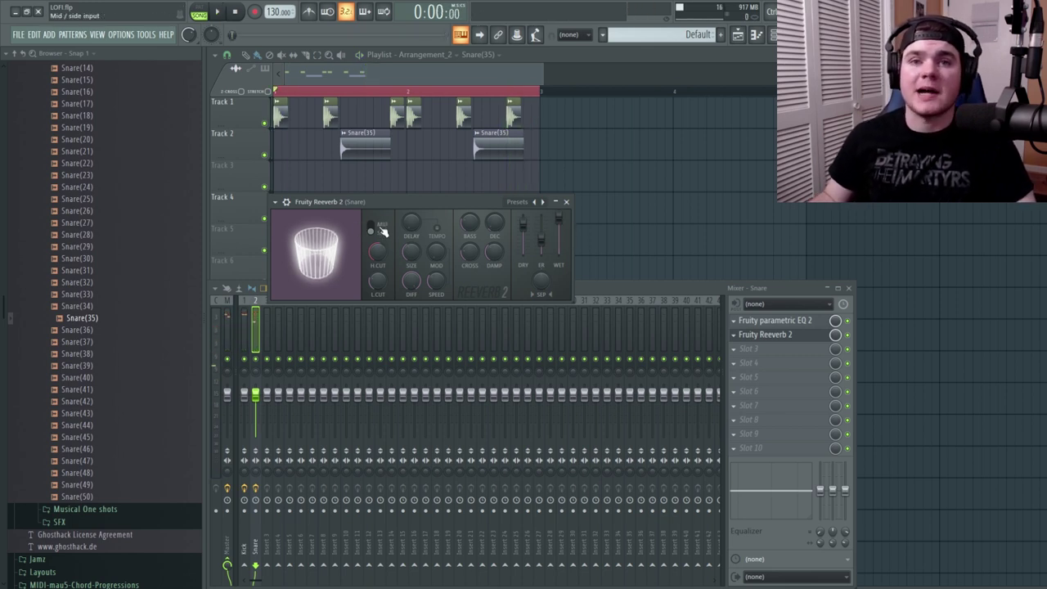
pyautogui.press('F12')
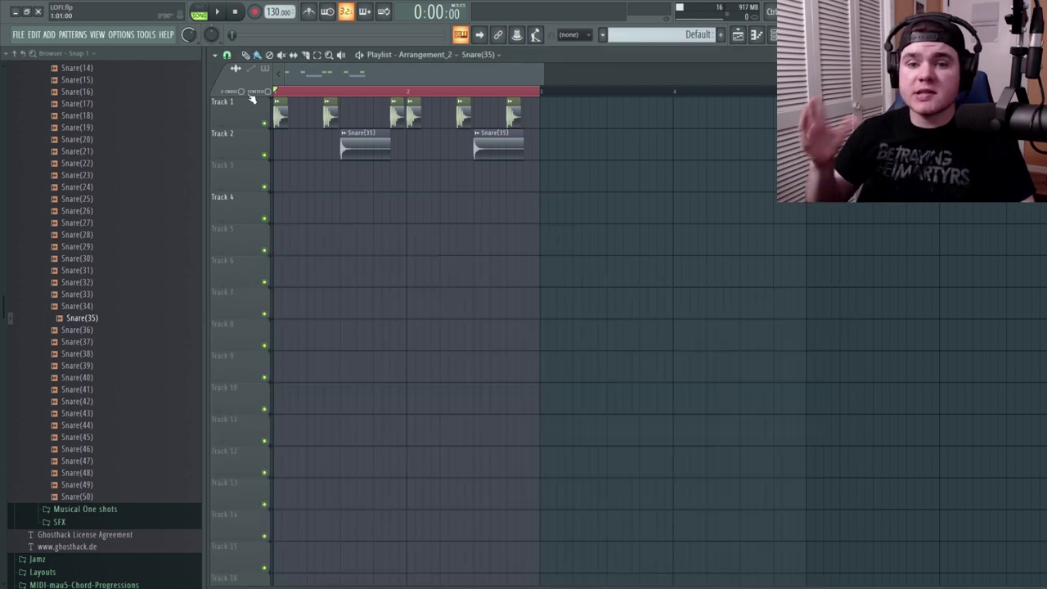
# - Nudge the second, third and fifth kicks on Track 1 slightly late off the grid, check by playback, and deselect them
pyautogui.scroll(3, 311, 94)
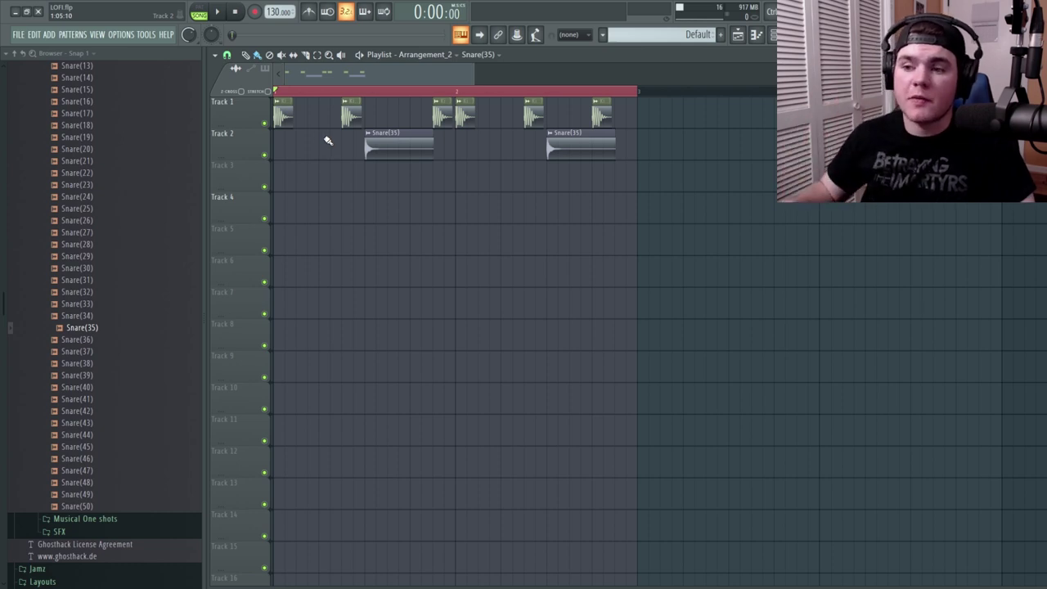
pyautogui.click(350, 112)
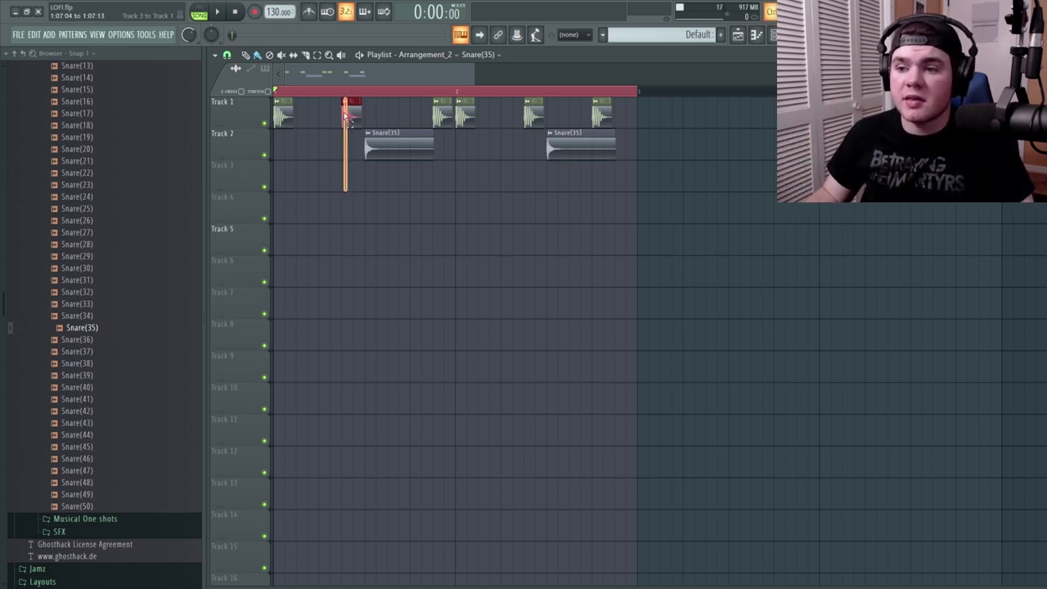
pyautogui.click(443, 112)
pyautogui.click(529, 119)
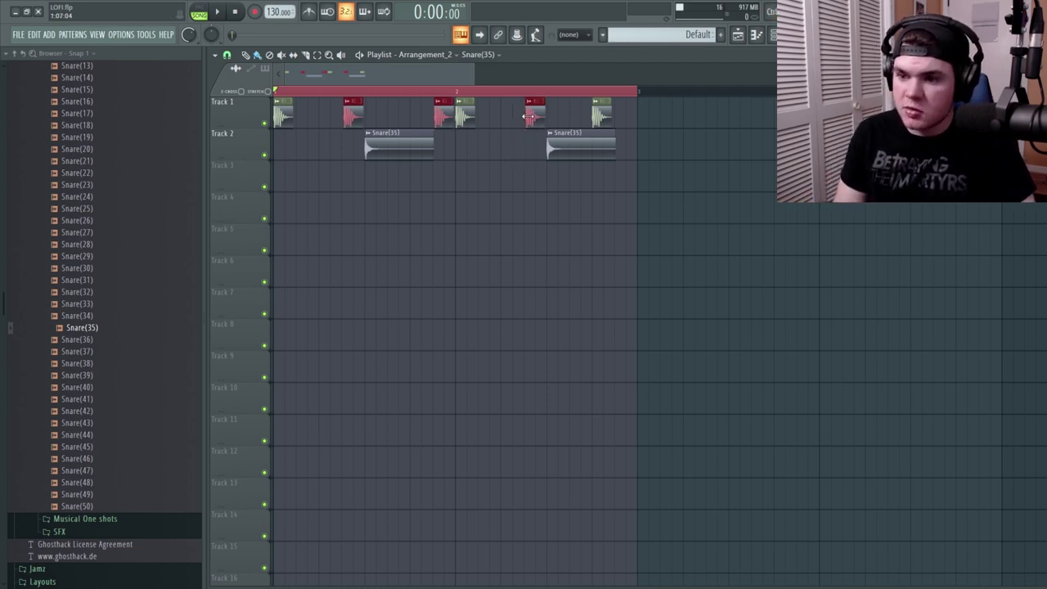
pyautogui.press('space')
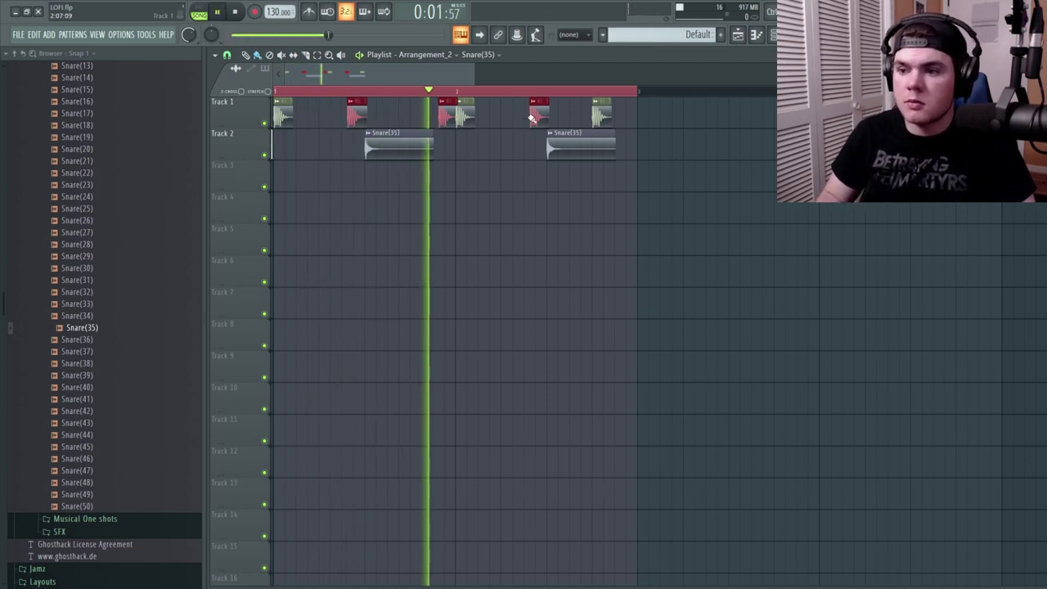
pyautogui.press('space')
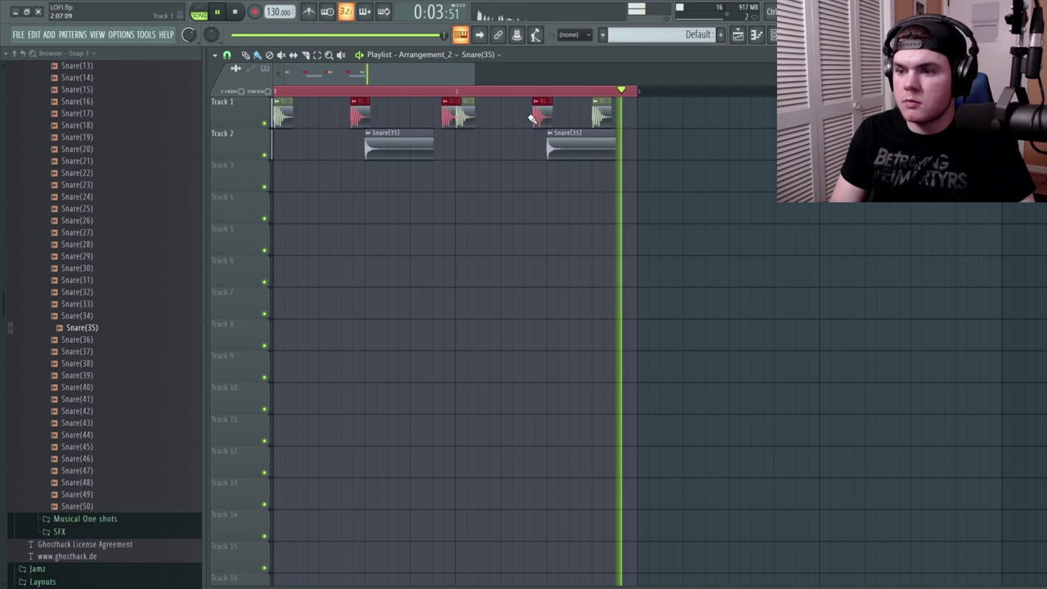
pyautogui.press('space')
pyautogui.click(493, 204)
pyautogui.rightClick(508, 237)
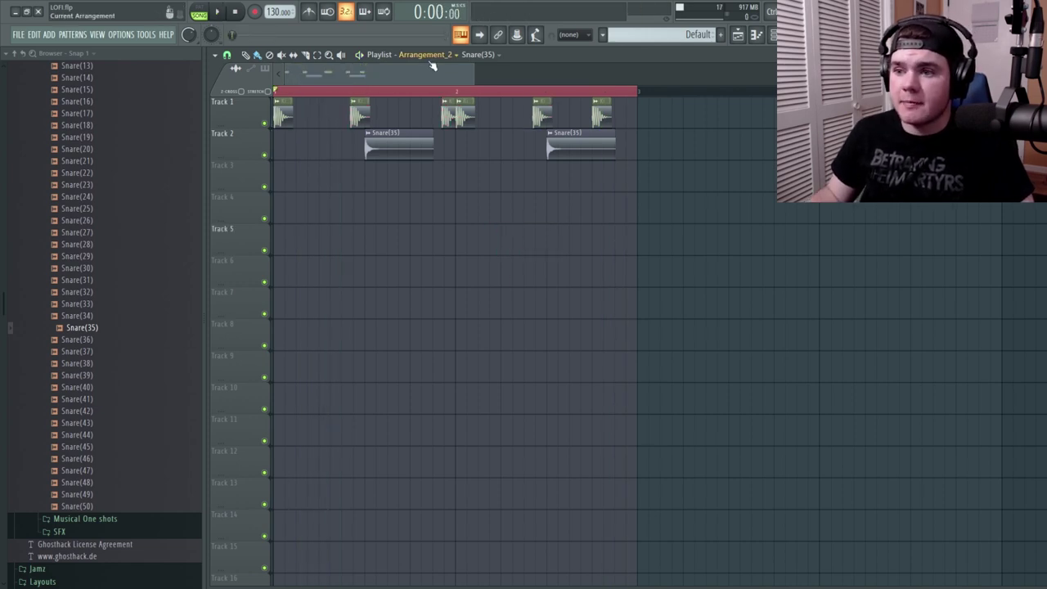
# - Open the channel settings of the second kick on Track 1, set the declicking mode to Smooth (bleeding), and close the settings
pyautogui.scroll(3, 410, 104)
pyautogui.scroll(-3, 401, 97)
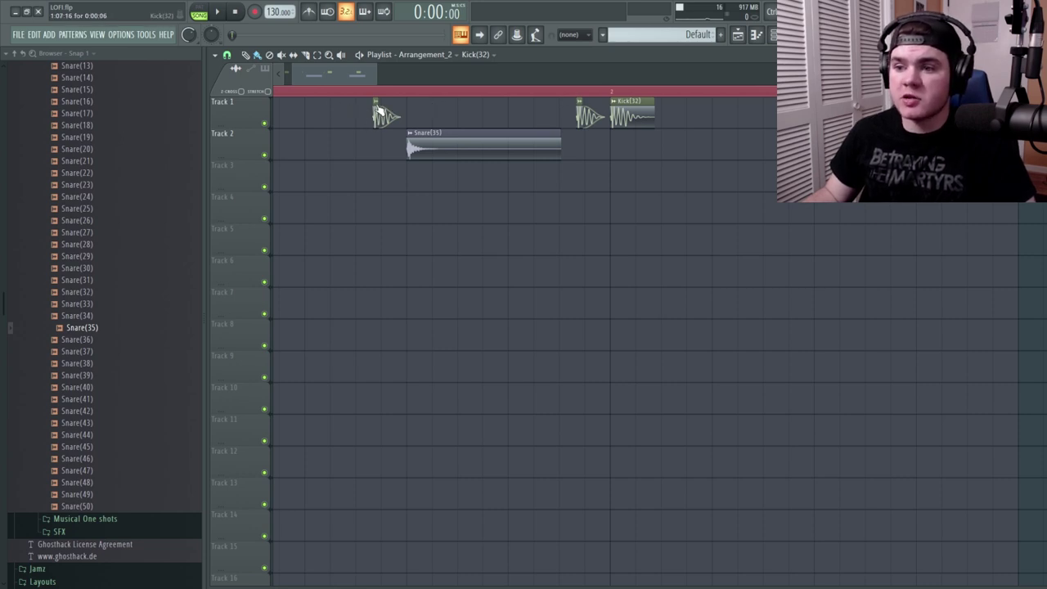
pyautogui.click(381, 102)
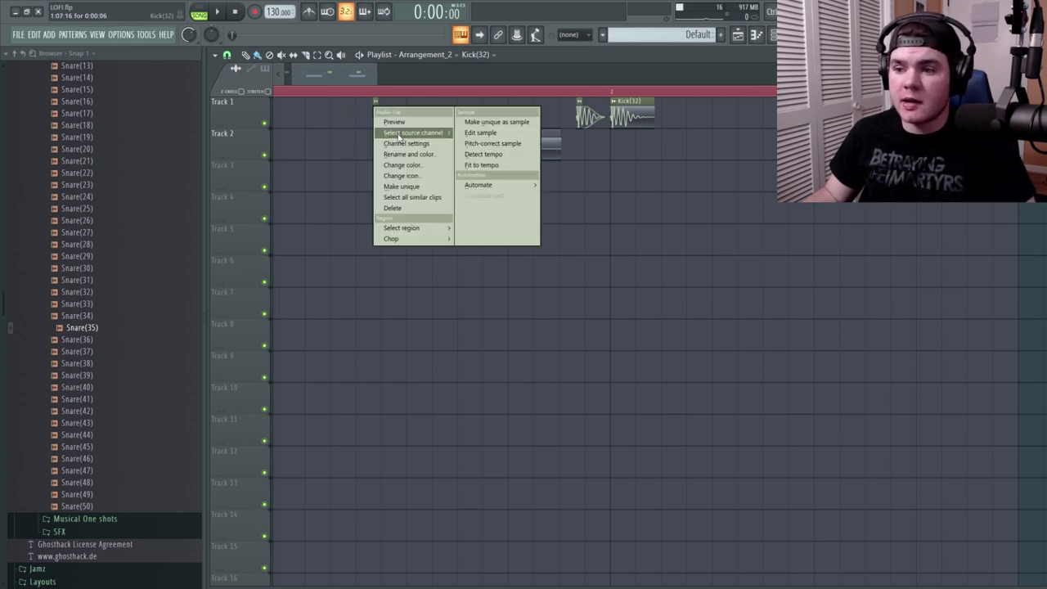
pyautogui.click(410, 186)
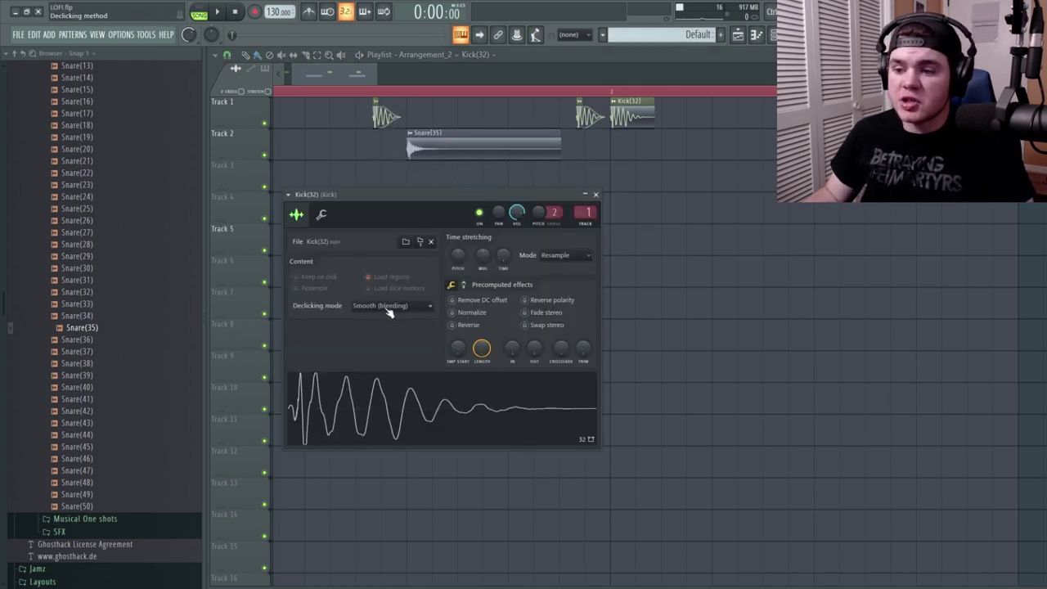
pyautogui.click(390, 312)
pyautogui.click(381, 360)
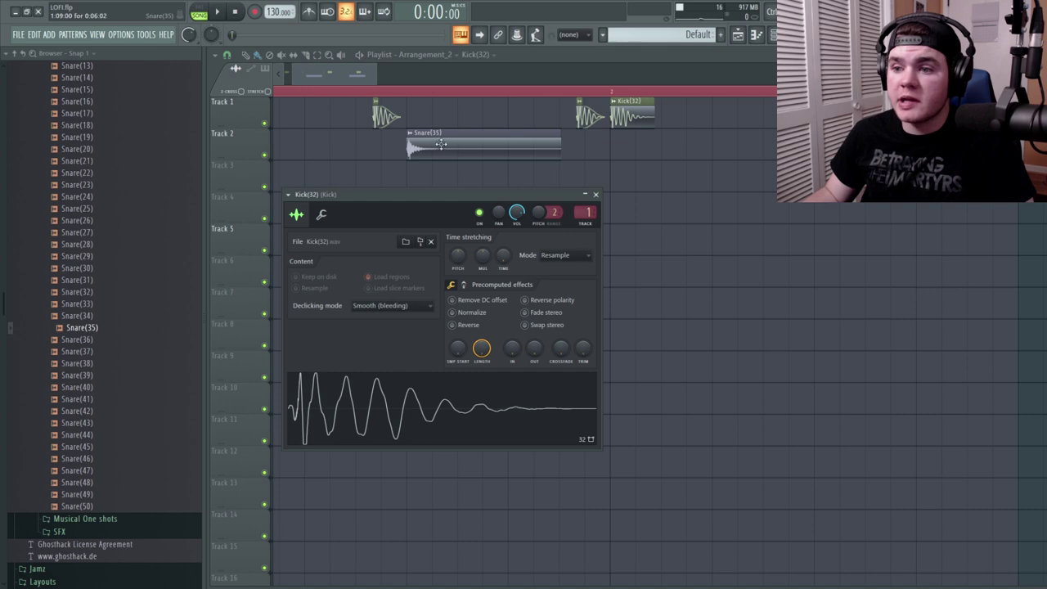
pyautogui.click(596, 195)
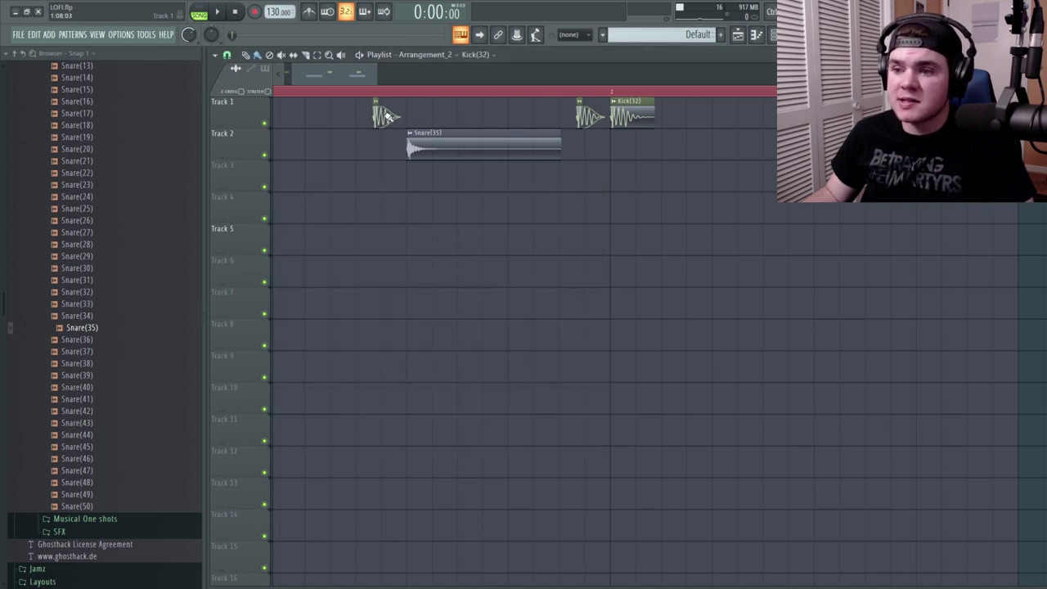
# - Listen to the kick and snare loop from the start, and again from beat 3 of bar 2
pyautogui.moveTo(400, 117)
pyautogui.mouseDown()
pyautogui.moveTo(473, 117)
pyautogui.moveTo(401, 118)
pyautogui.mouseUp()
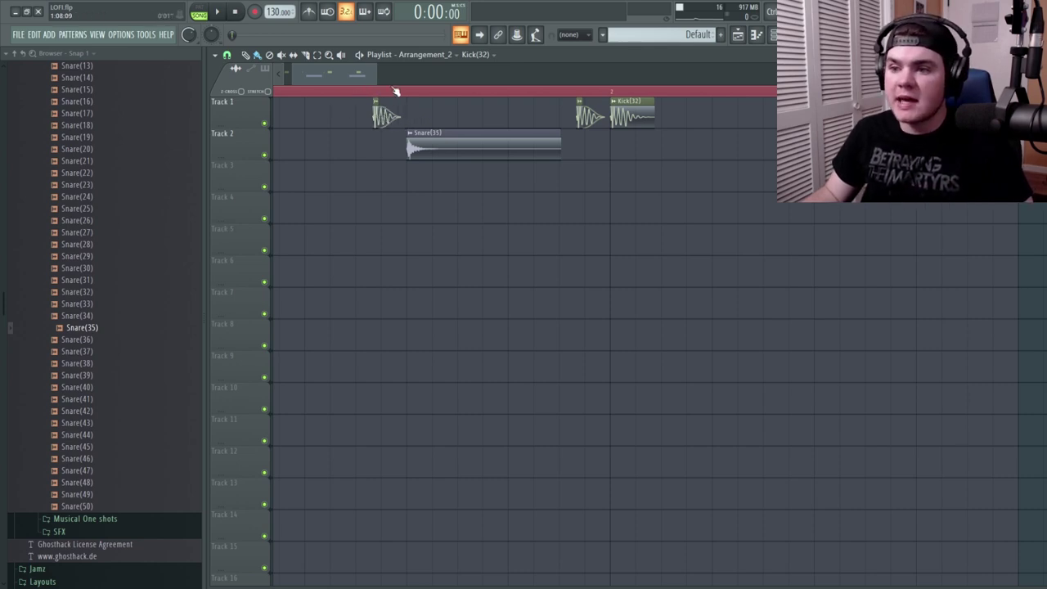
pyautogui.scroll(-3, 411, 96)
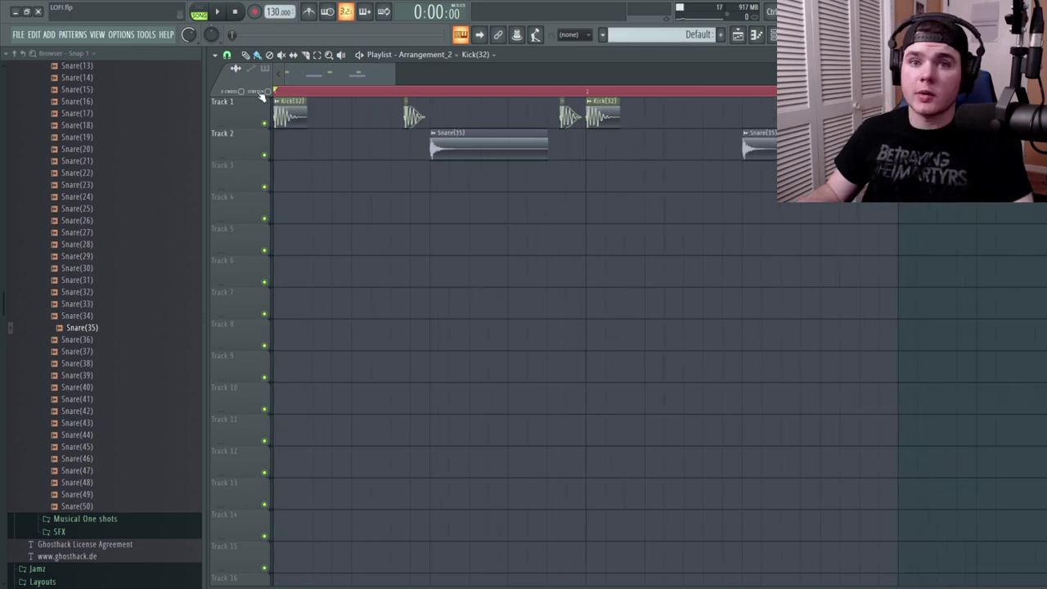
pyautogui.press('space')
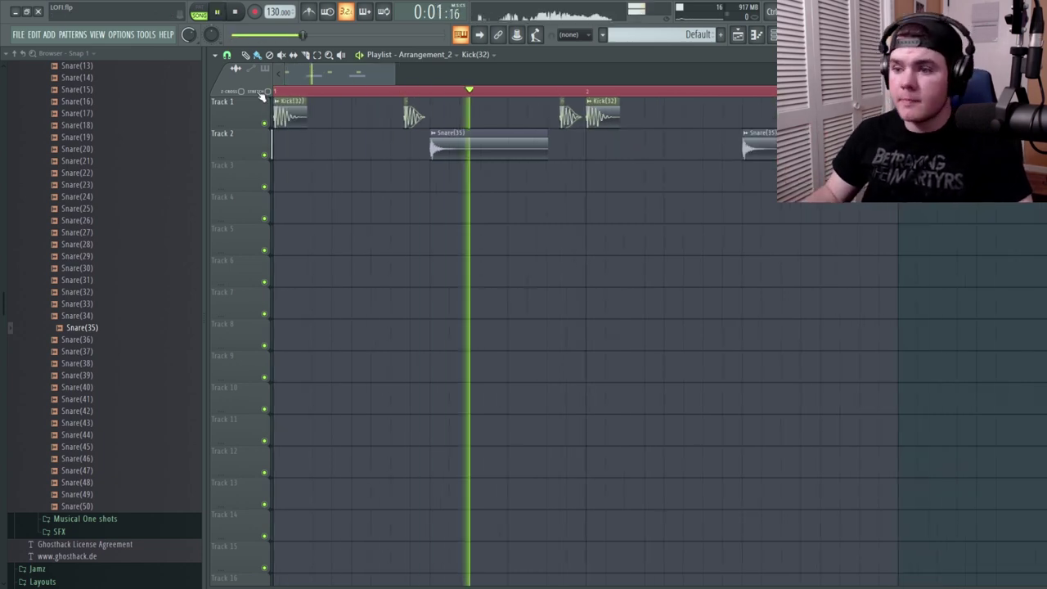
pyautogui.press('space')
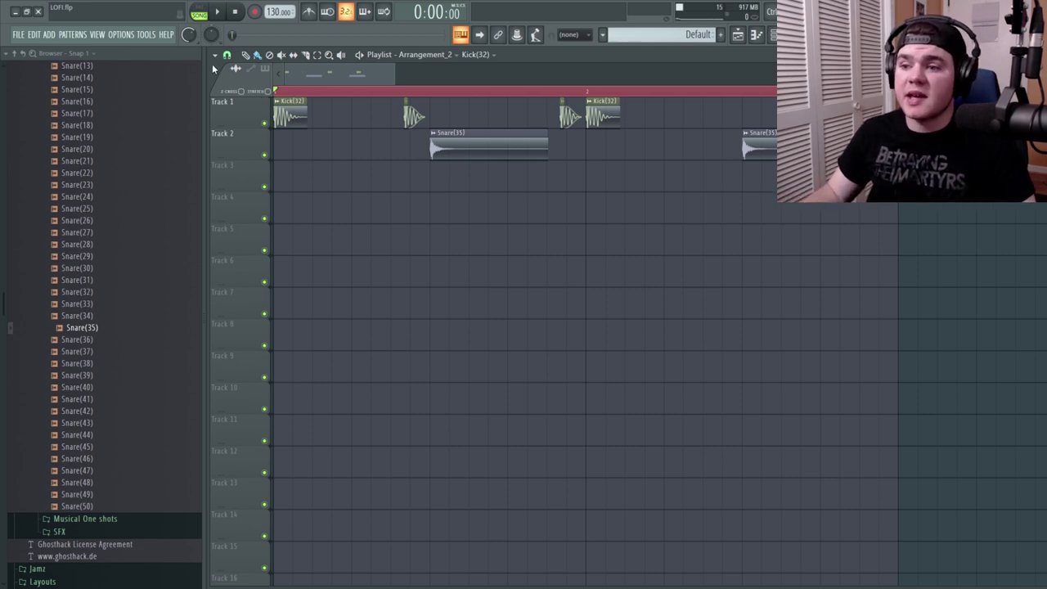
pyautogui.hscroll(3, 391, 79)
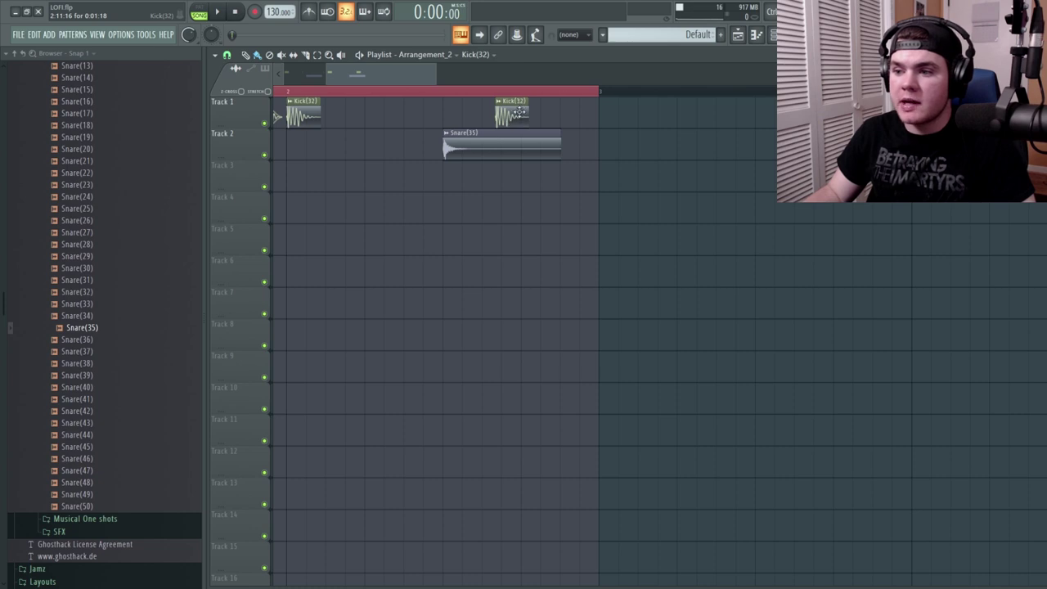
pyautogui.click(529, 172)
pyautogui.rightClick(538, 177)
pyautogui.click(457, 96)
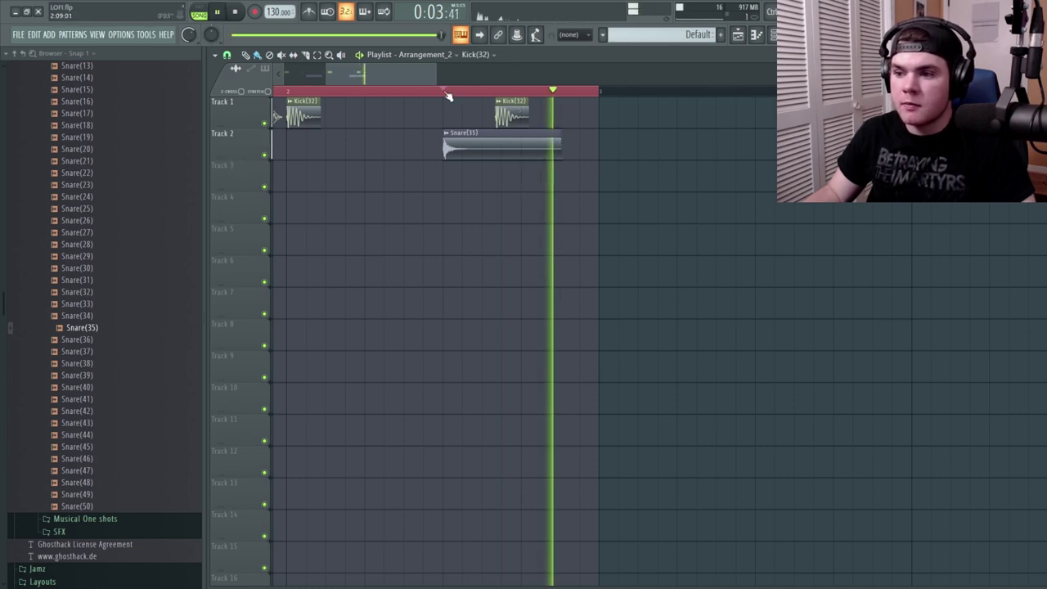
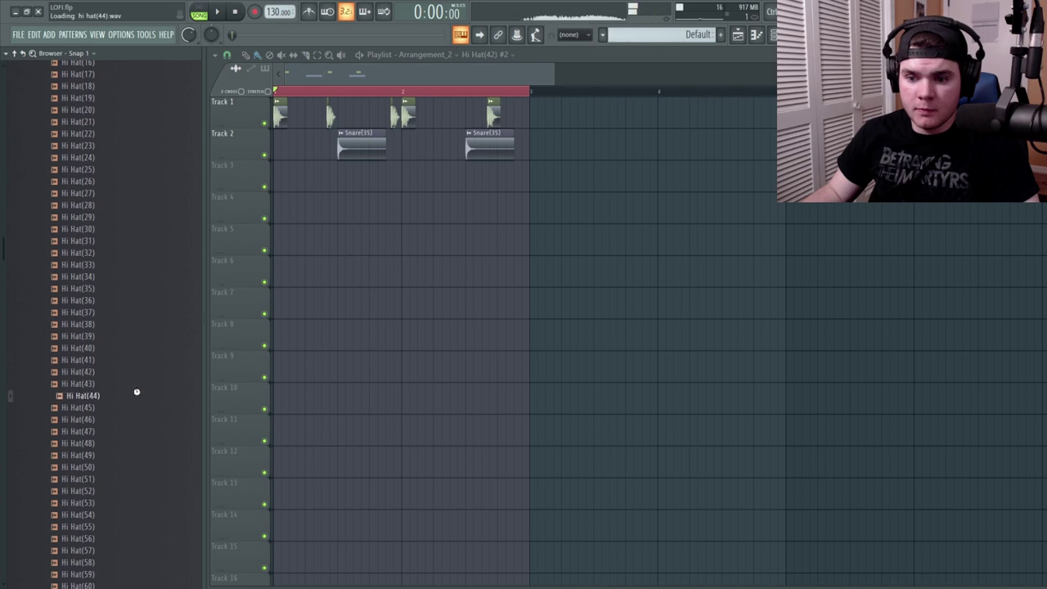
# - Audition Hi Hat(42), place it at the start of bar 1 on Track 3, and review its channel settings
pyautogui.click(131, 373)
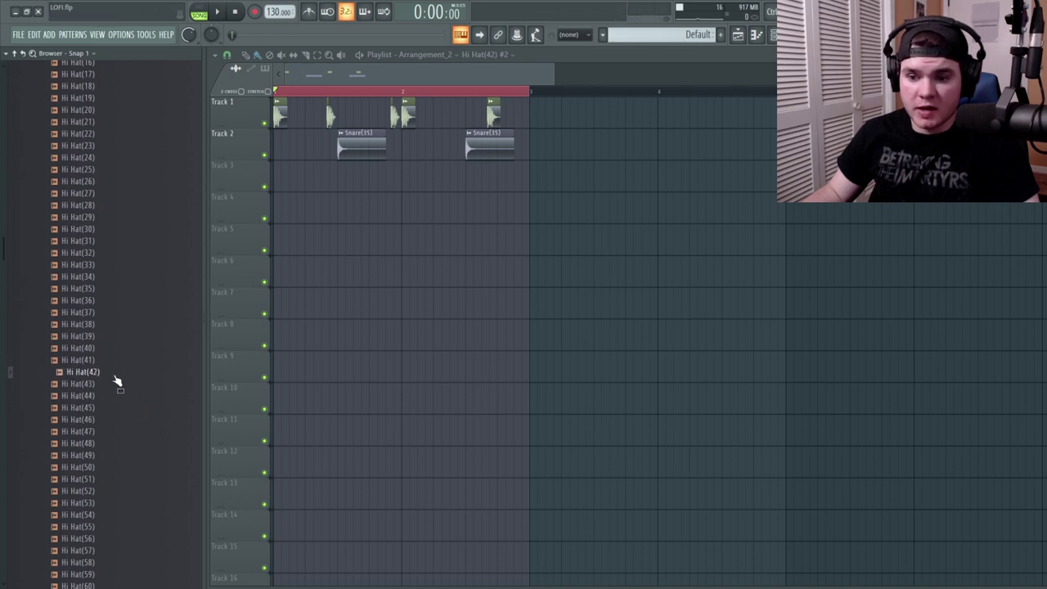
pyautogui.moveTo(115, 384); pyautogui.dragTo(327, 245)
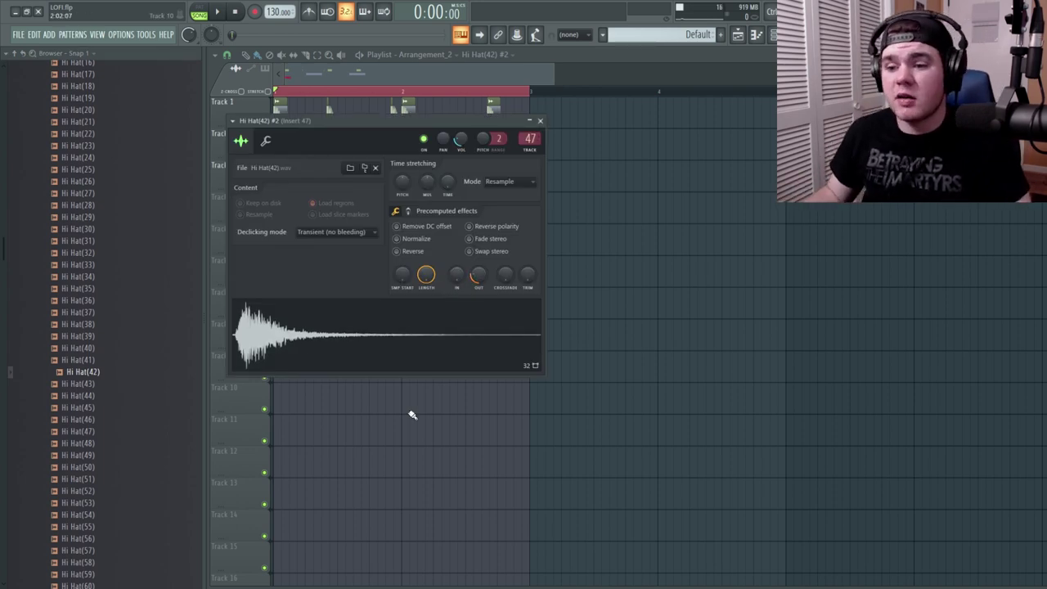
pyautogui.click(331, 355)
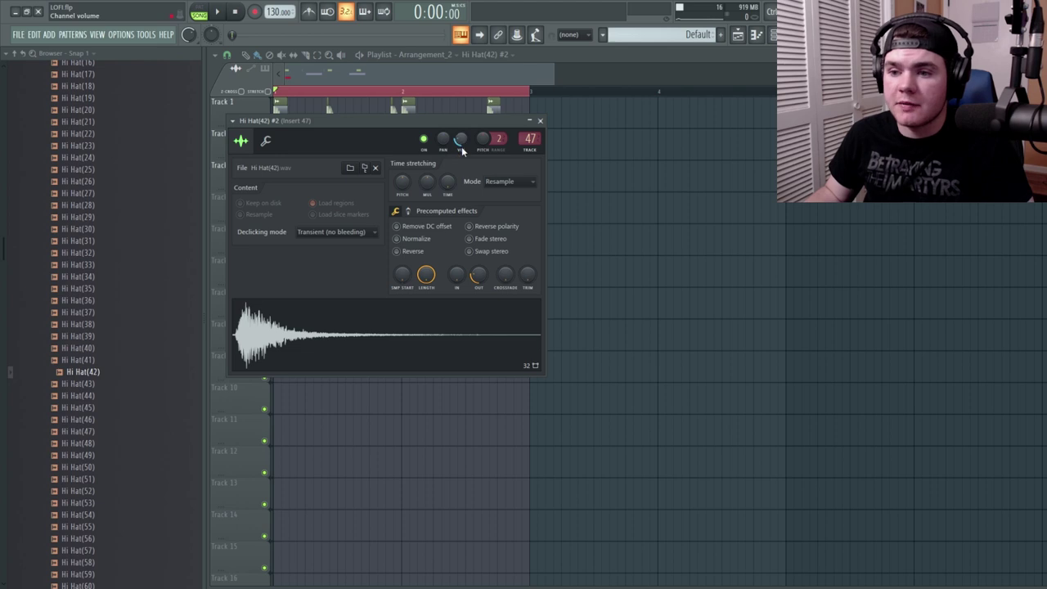
# - On mixer track 3, named Hat, add Fruity parametric EQ 2 with a low cut and a low-pass at about 11321 Hz, checking by playback
pyautogui.press('F9')
pyautogui.click(267, 321)
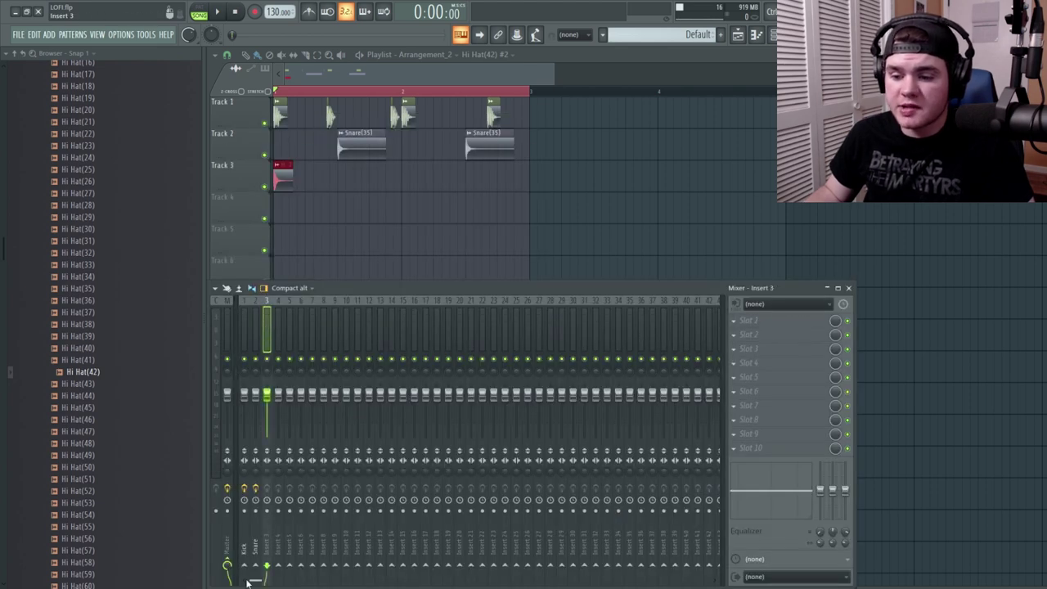
pyautogui.moveTo(182, 519); pyautogui.dragTo(319, 227)
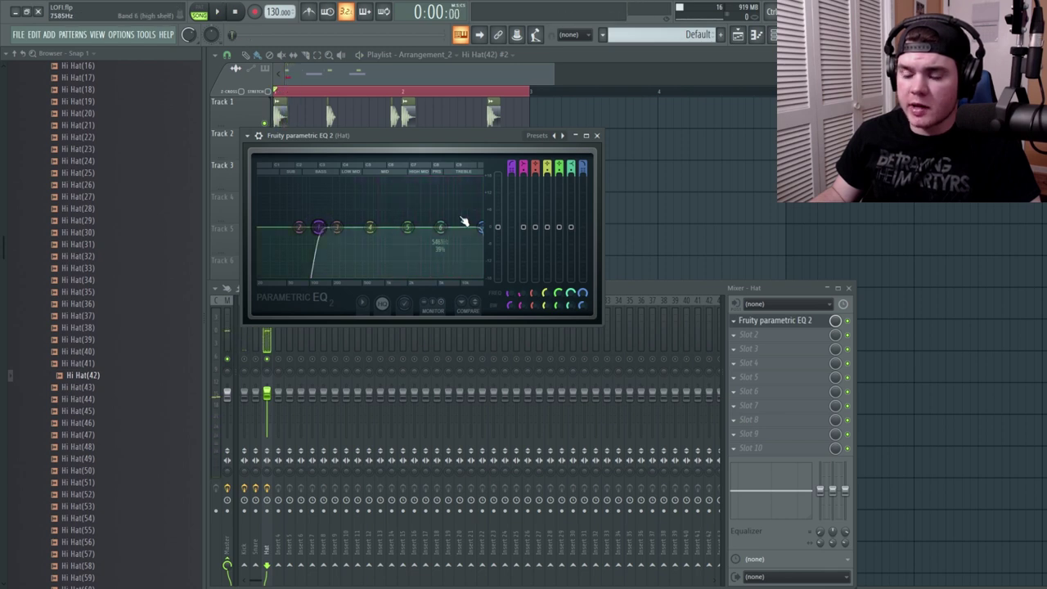
pyautogui.moveTo(484, 229); pyautogui.dragTo(465, 228)
pyautogui.press('space')
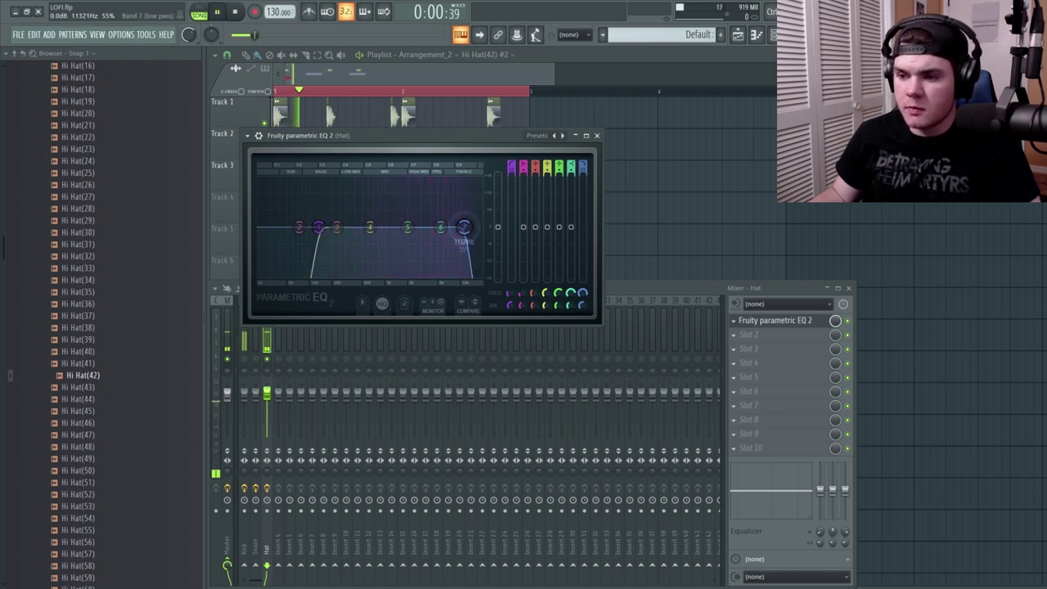
pyautogui.press('space')
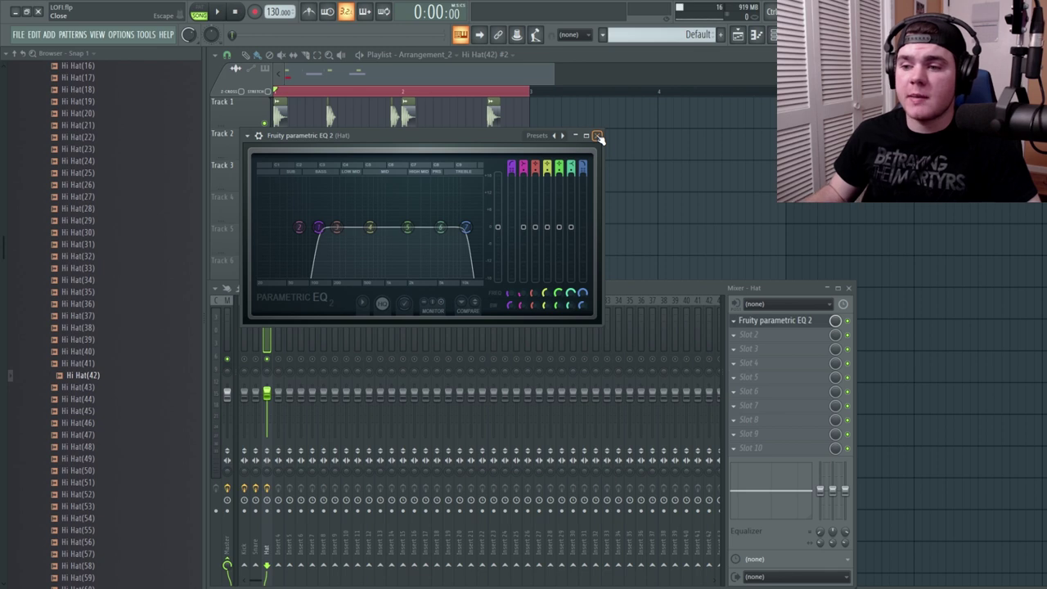
# - Place Hi Hat(42) on every beat of bar 1 on Track 3, duplicate the four hats into bar 2, and play the loop
pyautogui.click(278, 176)
pyautogui.click(309, 176)
pyautogui.click(342, 176)
pyautogui.click(374, 176)
pyautogui.moveTo(436, 222); pyautogui.dragTo(287, 159)
pyautogui.hotkey('ctrl', 'b')
pyautogui.press('space')
pyautogui.click(609, 303)
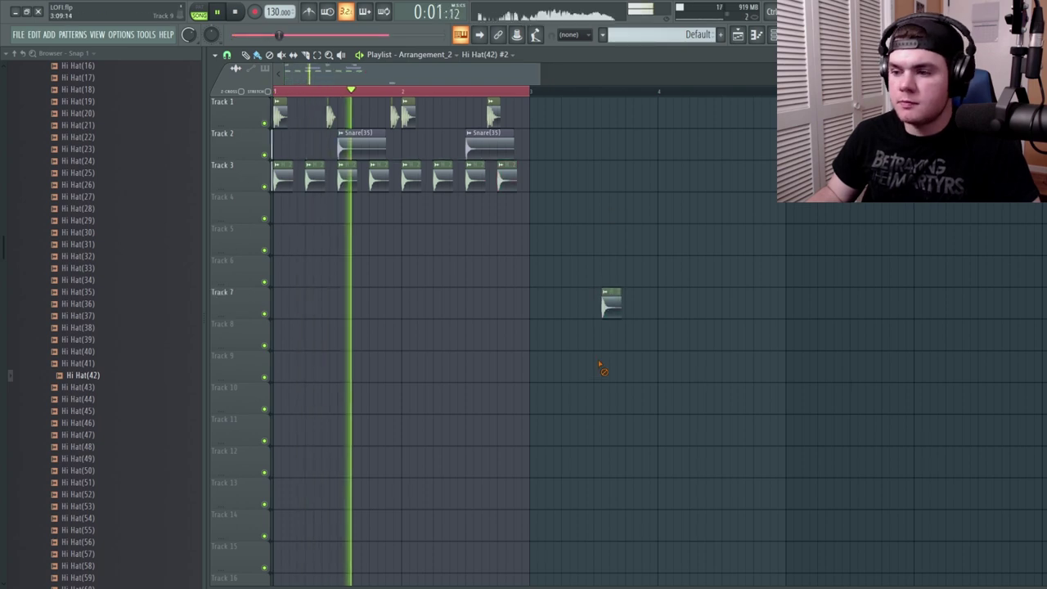
pyautogui.rightClick(614, 304)
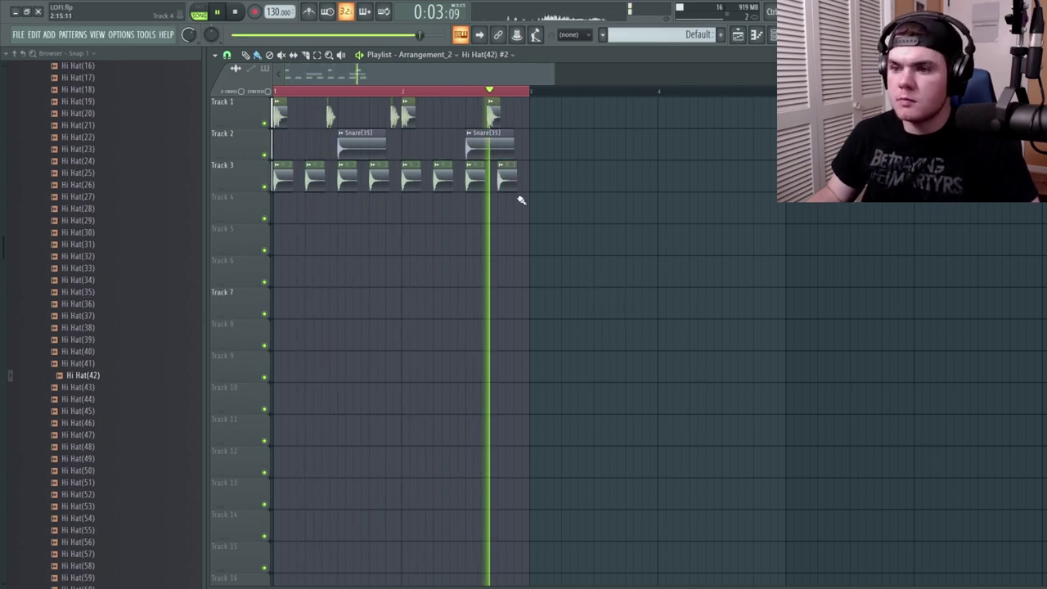
pyautogui.press('space')
# - Nudge the fourth hi-hat of each bar on Track 3 slightly late off the grid, check by playback, and deselect them
pyautogui.scroll(2, 405, 66)
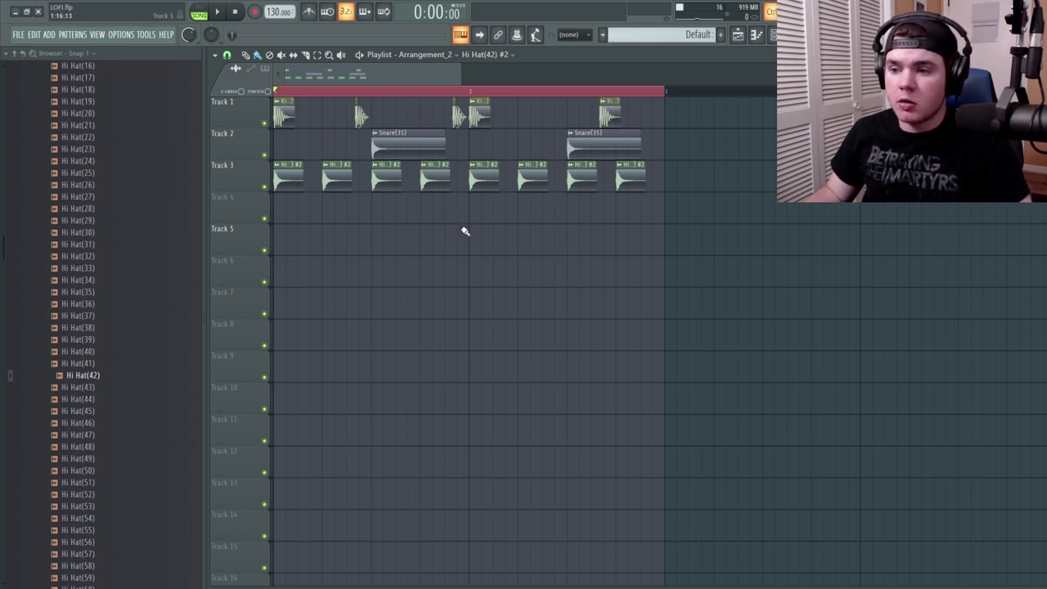
pyautogui.click(423, 184)
pyautogui.moveTo(682, 221); pyautogui.dragTo(622, 160)
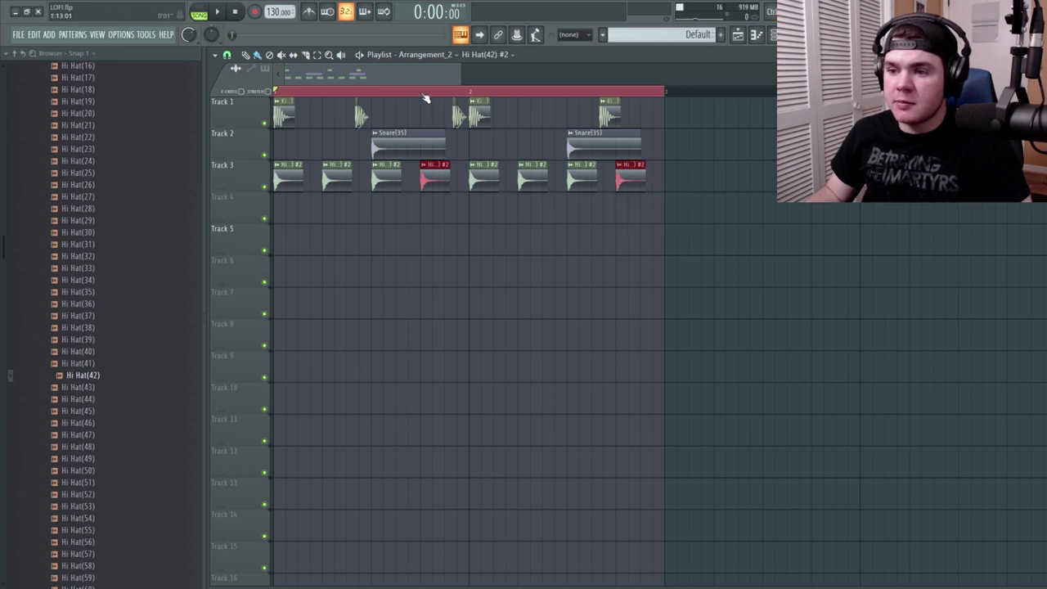
pyautogui.scroll(5, 425, 98)
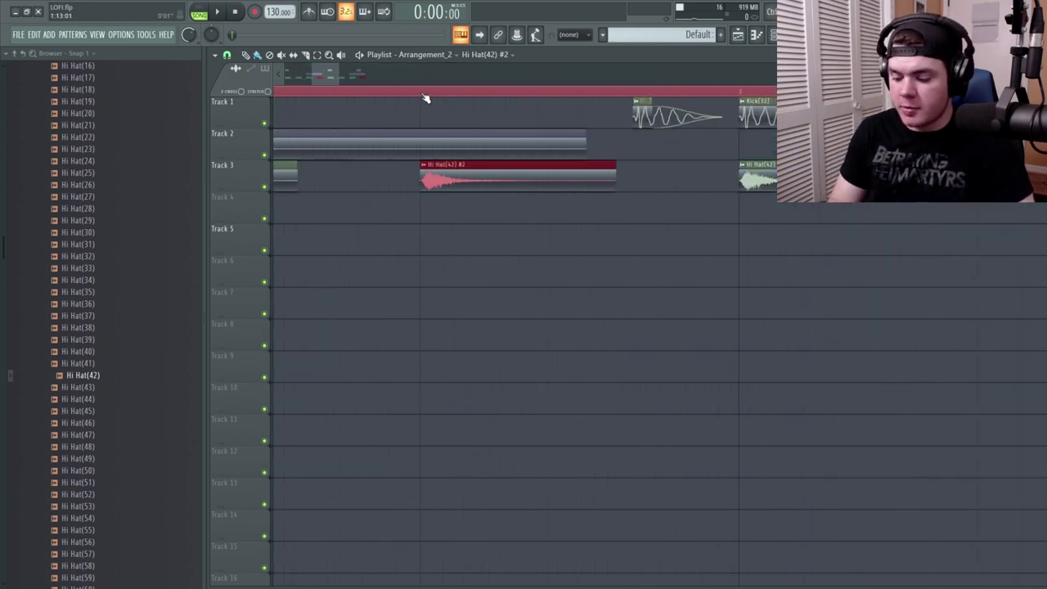
pyautogui.click(367, 77)
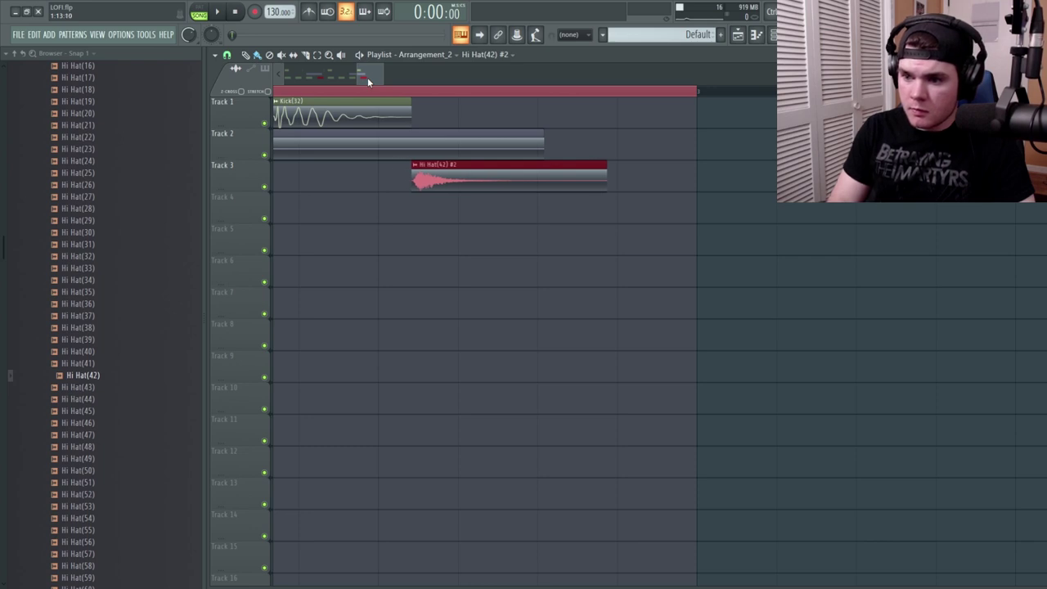
pyautogui.scroll(-4, 374, 98)
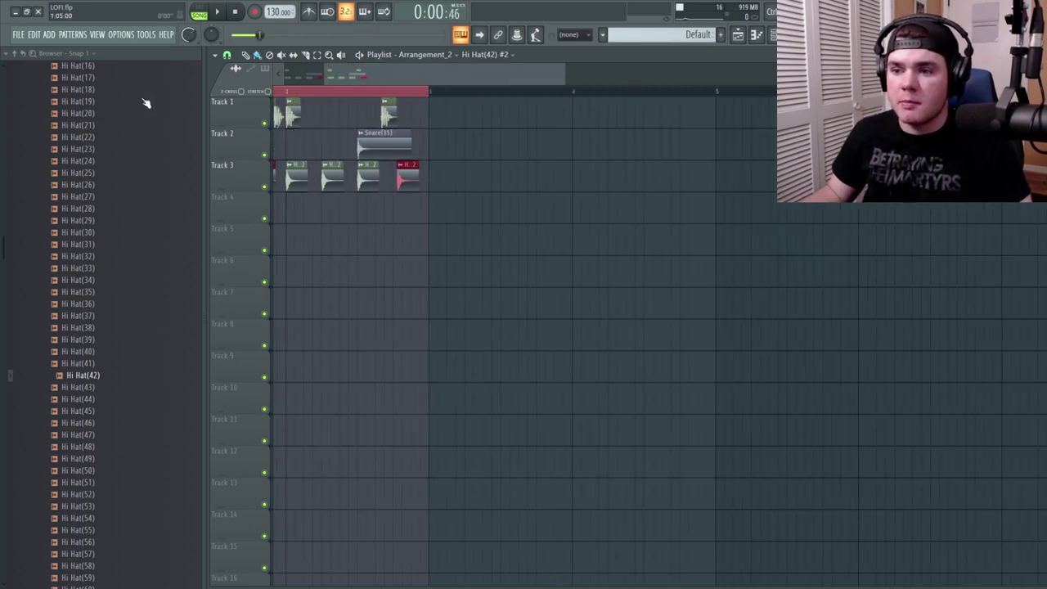
pyautogui.hotkey('ctrl', 'b')
pyautogui.press('space')
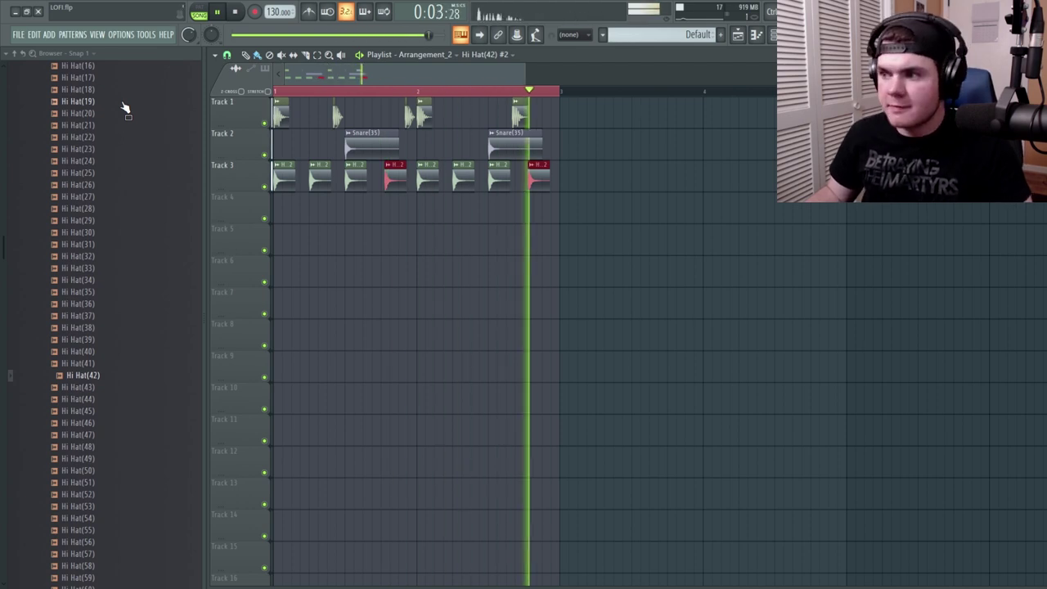
pyautogui.press('space')
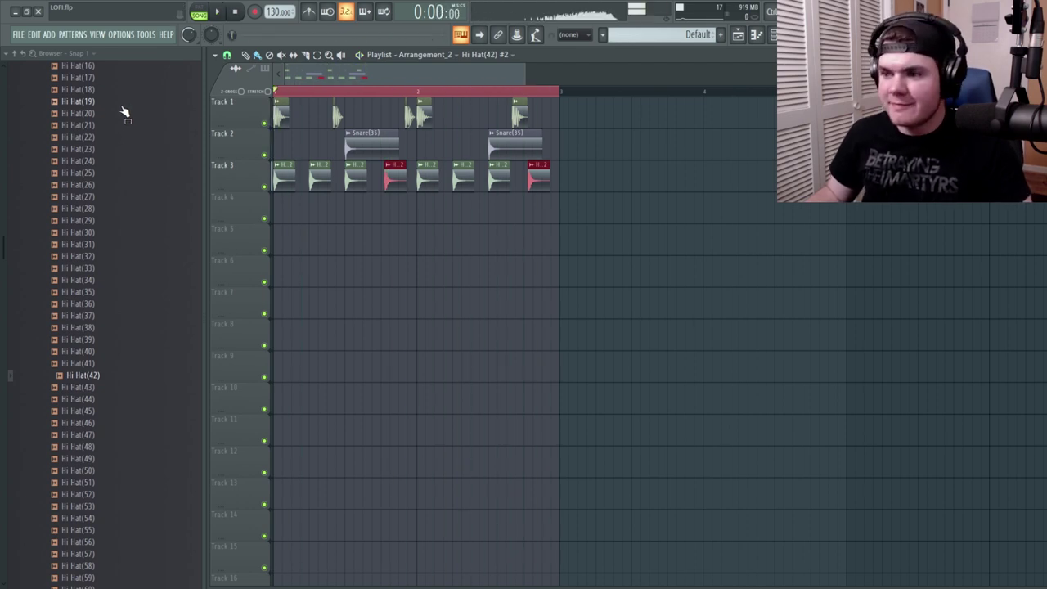
pyautogui.click(620, 239)
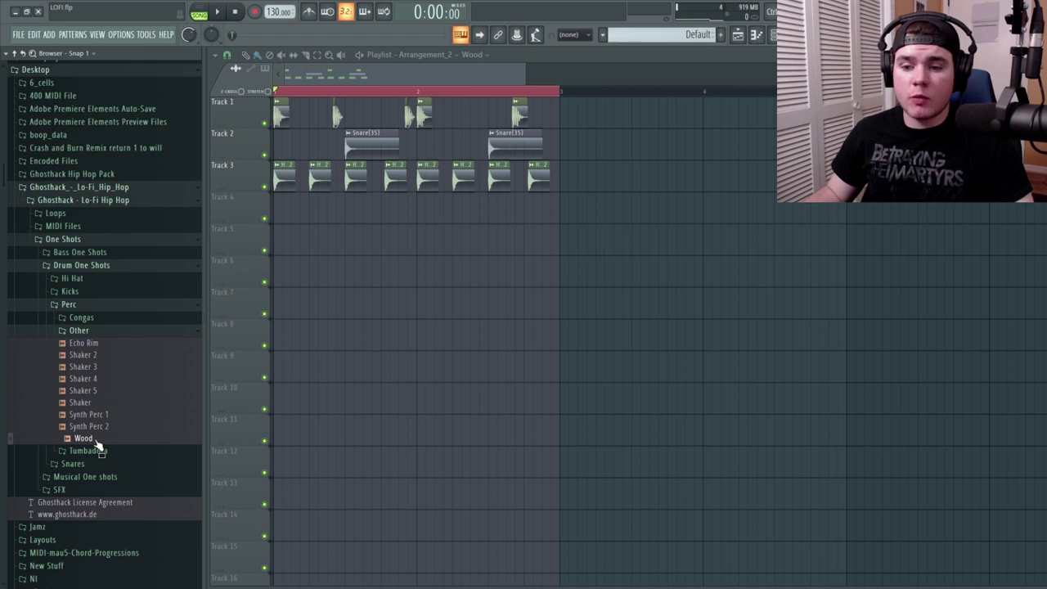
# - Place the Wood percussion sample on Track 4 at beat 2 of bars 1 and 2, routed to mixer track 4, and play the loop
pyautogui.click(85, 439)
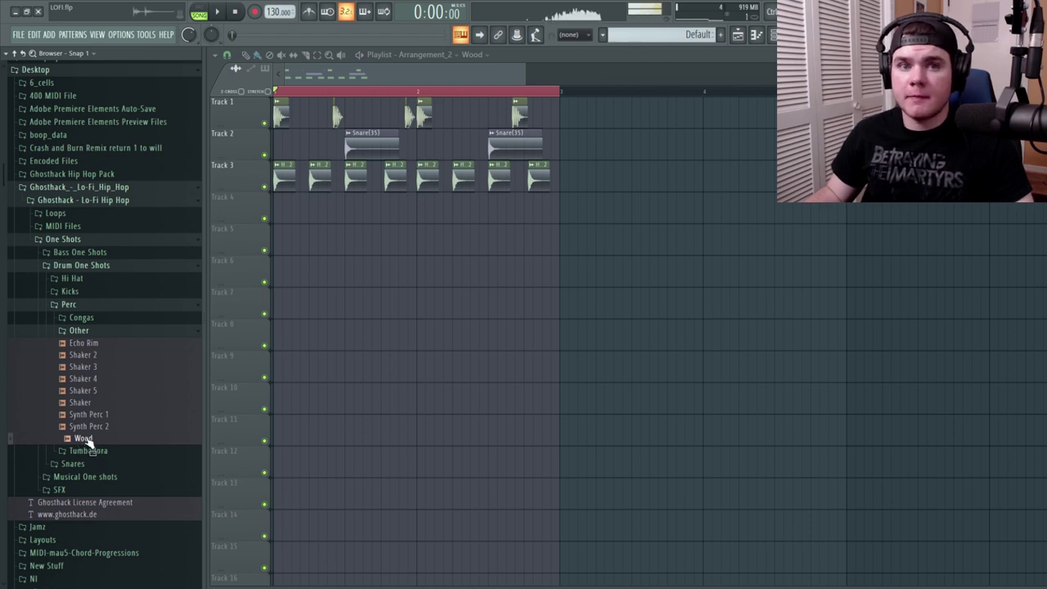
pyautogui.moveTo(83, 431); pyautogui.dragTo(311, 213)
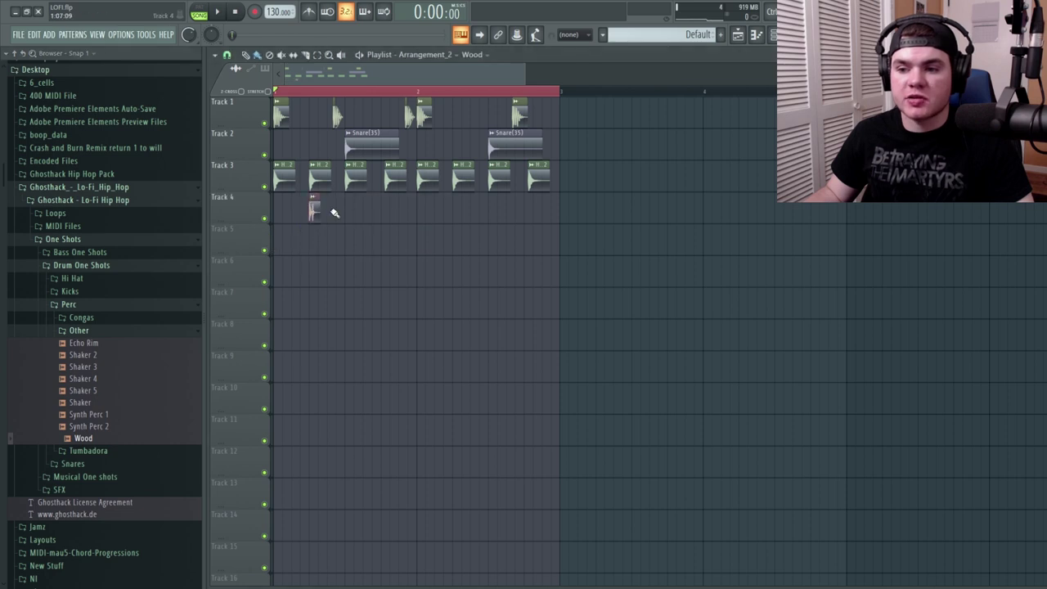
pyautogui.click(388, 205)
pyautogui.click(385, 198)
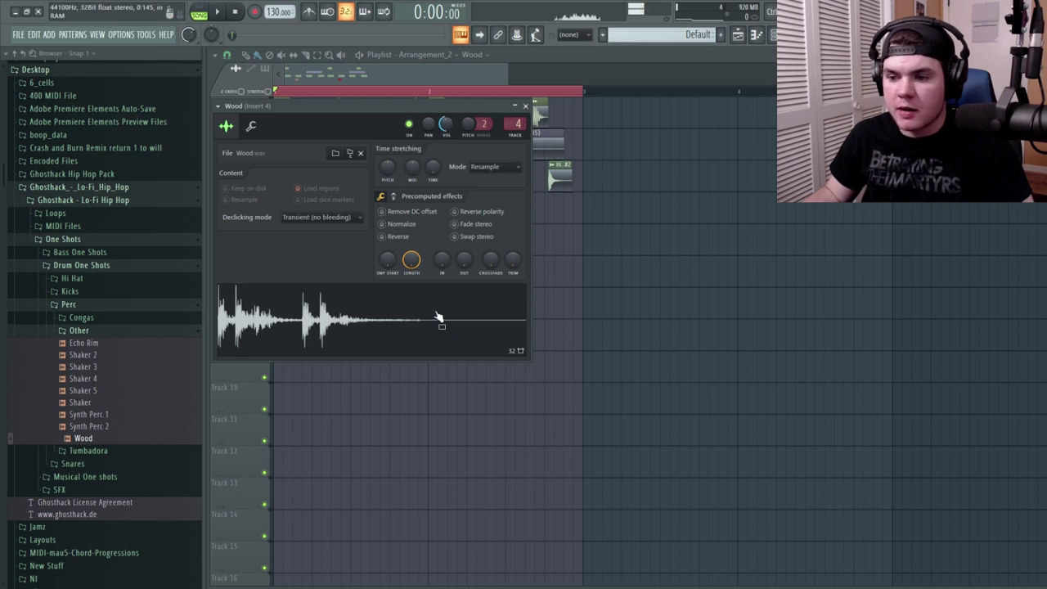
pyautogui.press('space')
pyautogui.click(528, 107)
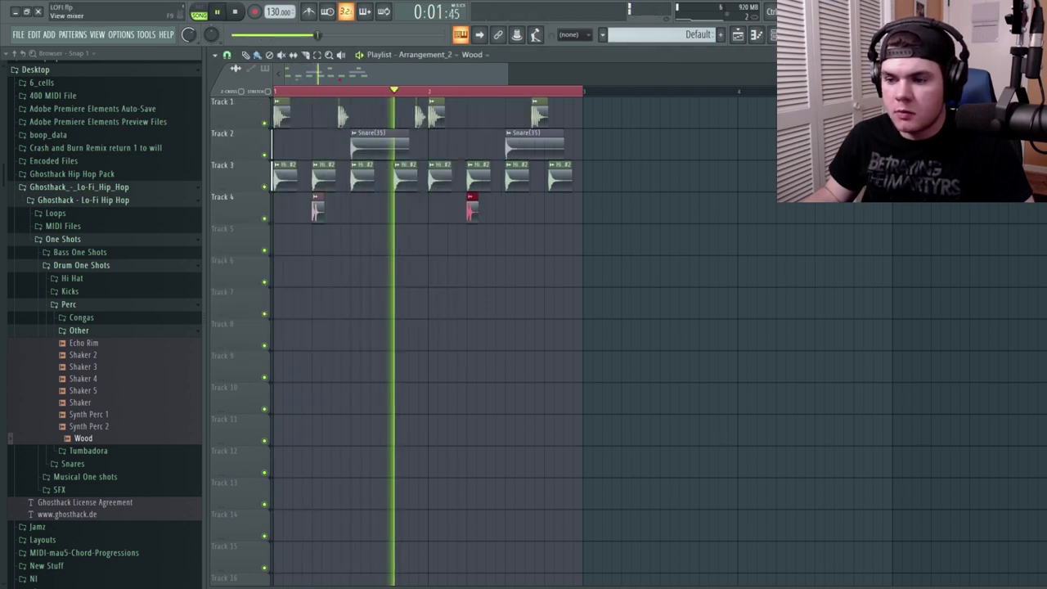
pyautogui.press('space')
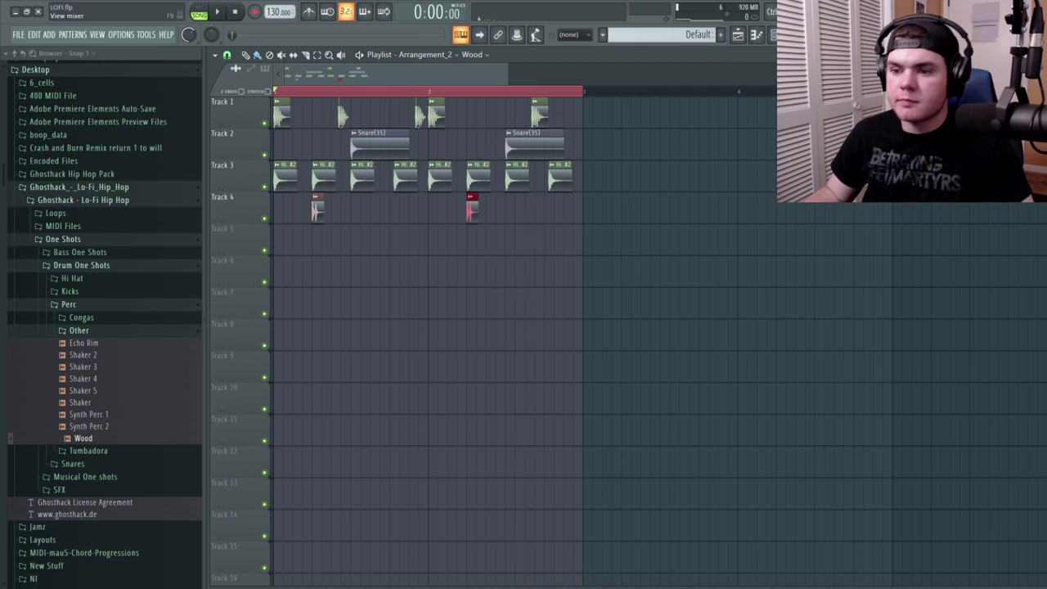
# - Name mixer track 4 Wood
pyautogui.press('F9')
pyautogui.rightClick(279, 322)
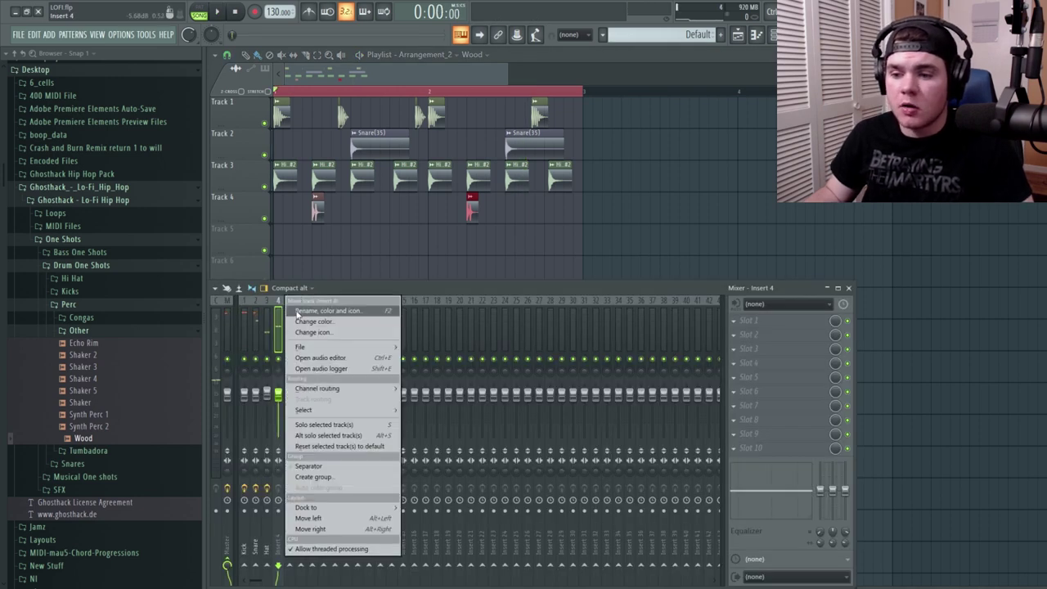
pyautogui.click(300, 316)
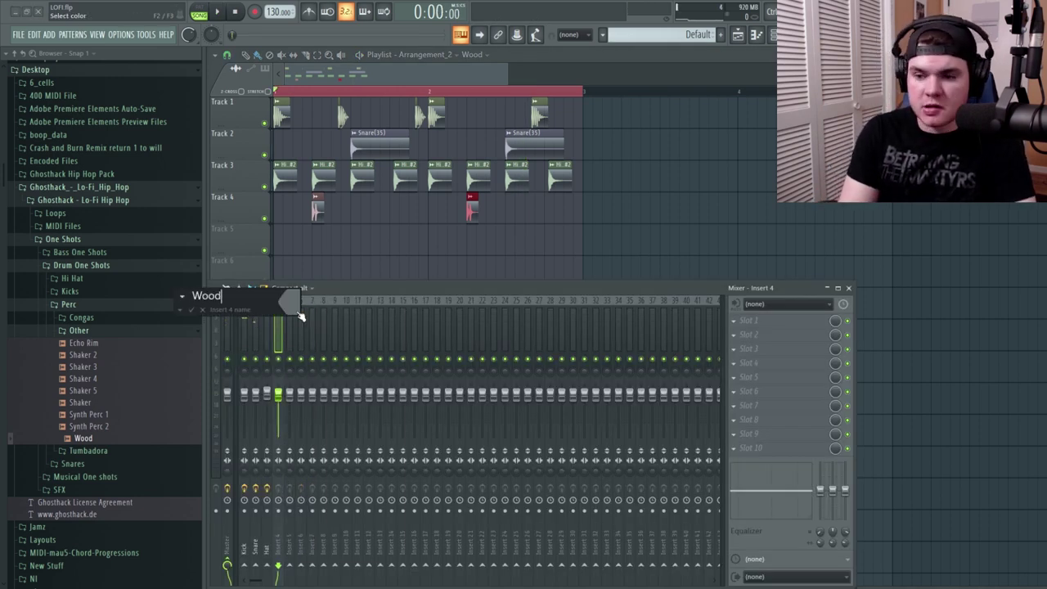
pyautogui.press('Return')
pyautogui.press('F9')
# - Select the Shaker 2 sample and play the shaker tracks while examining Fruity parametric EQ 2 on the Shaker mixer track
pyautogui.click(95, 366)
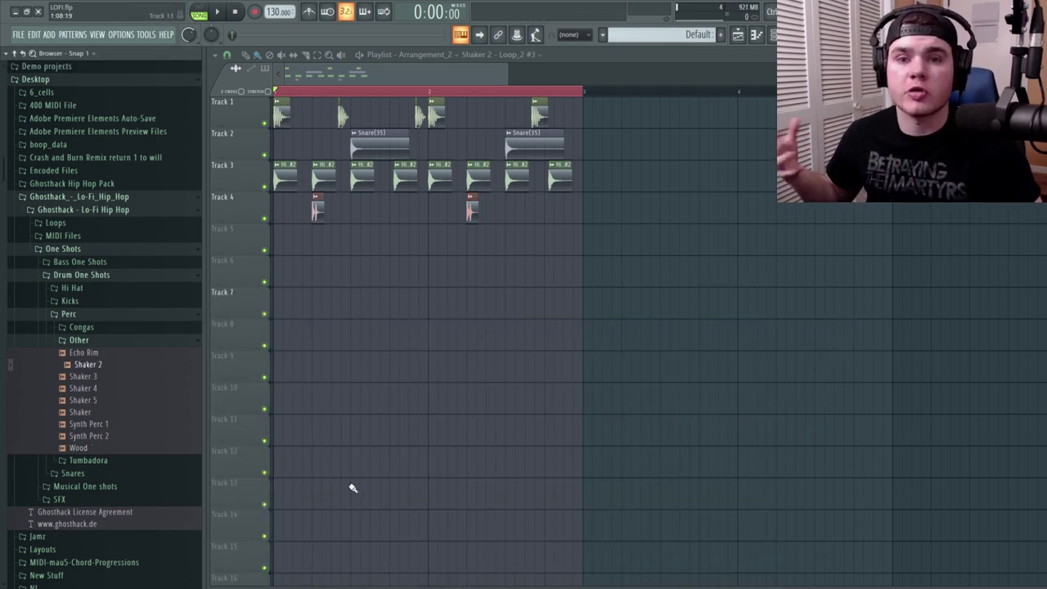
pyautogui.moveTo(390, 164); pyautogui.dragTo(572, 206)
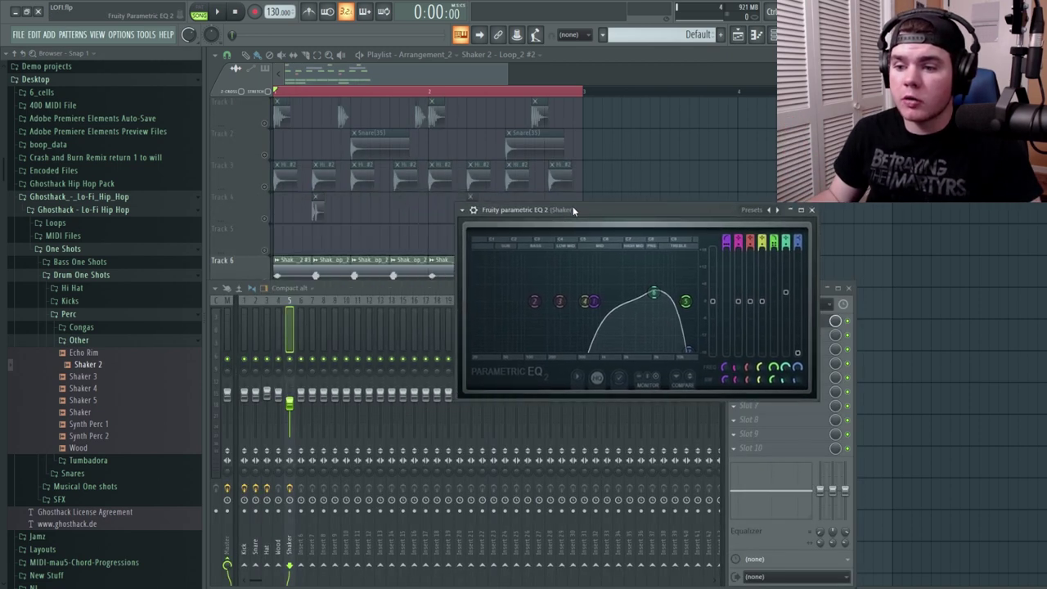
pyautogui.moveTo(342, 288); pyautogui.dragTo(346, 392)
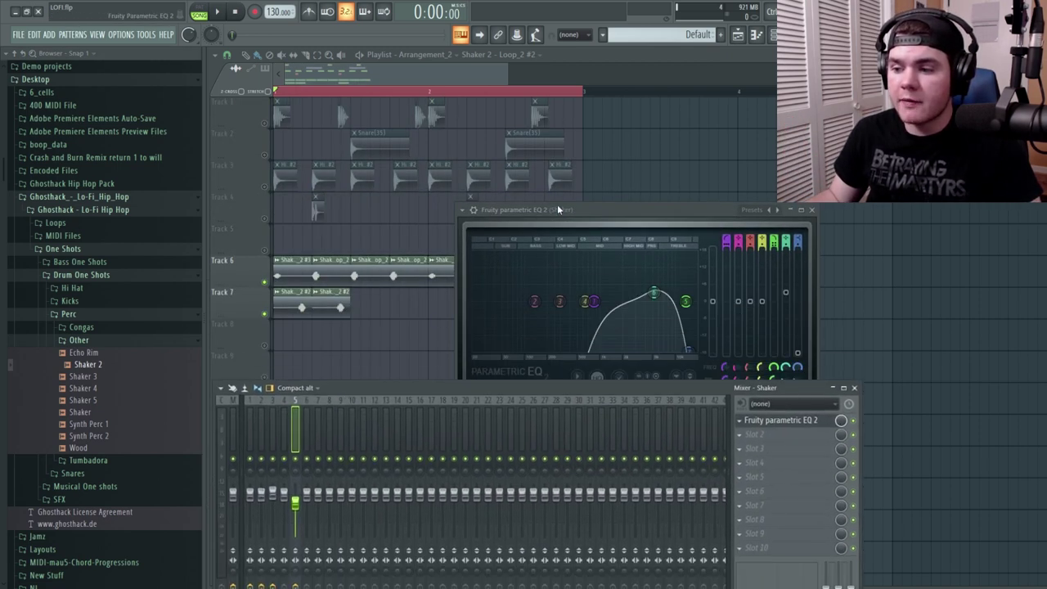
pyautogui.moveTo(572, 211); pyautogui.dragTo(500, 196)
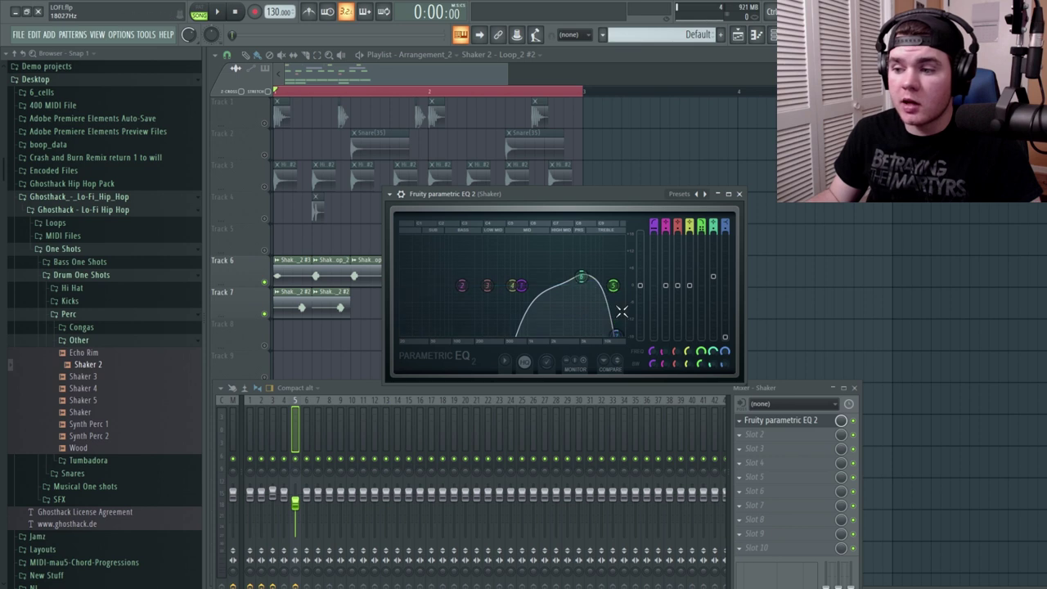
pyautogui.press('space')
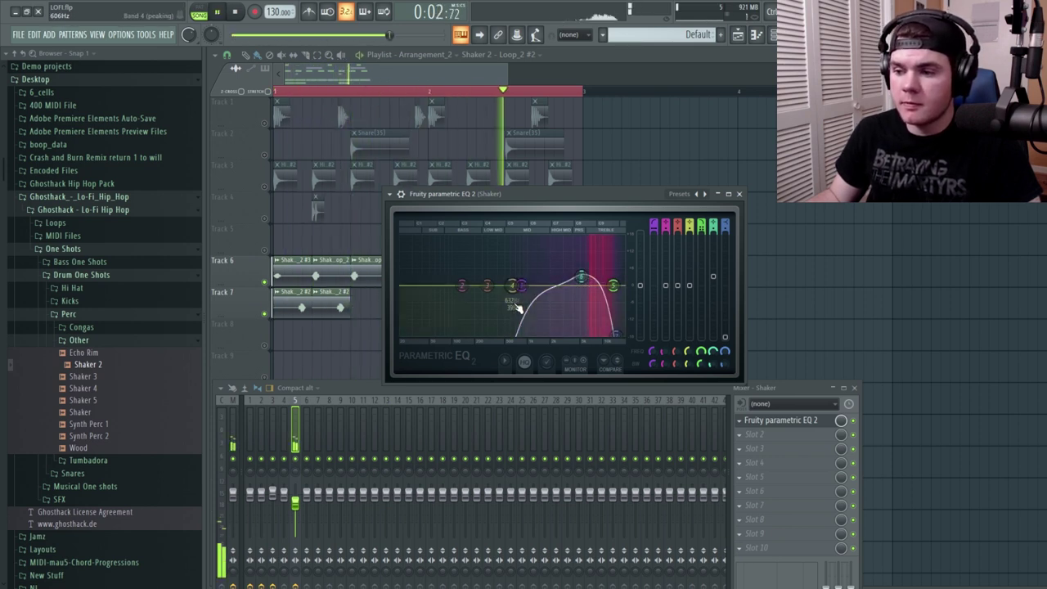
pyautogui.press('space')
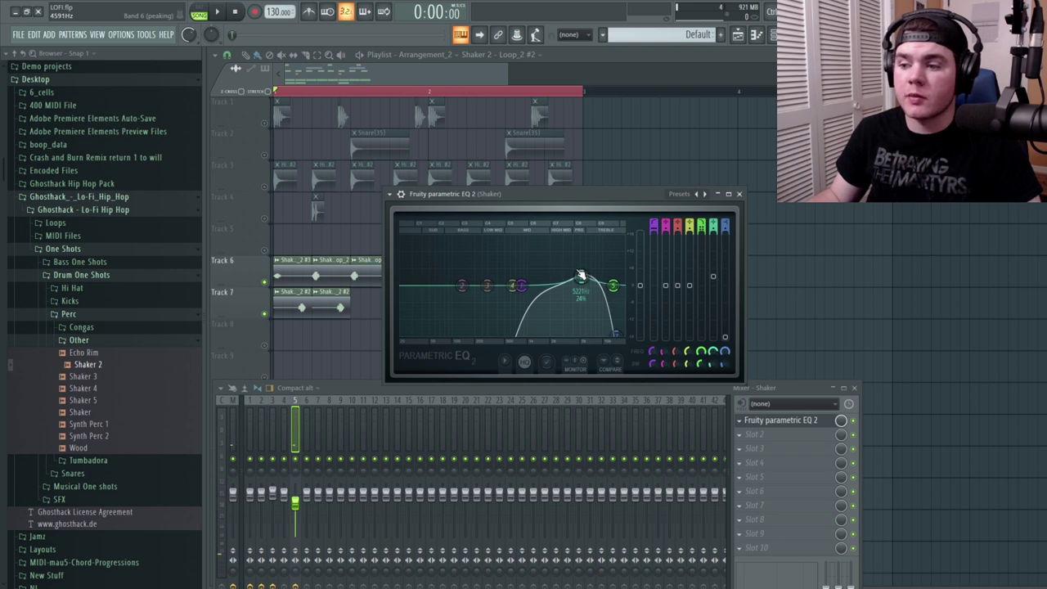
pyautogui.click(739, 194)
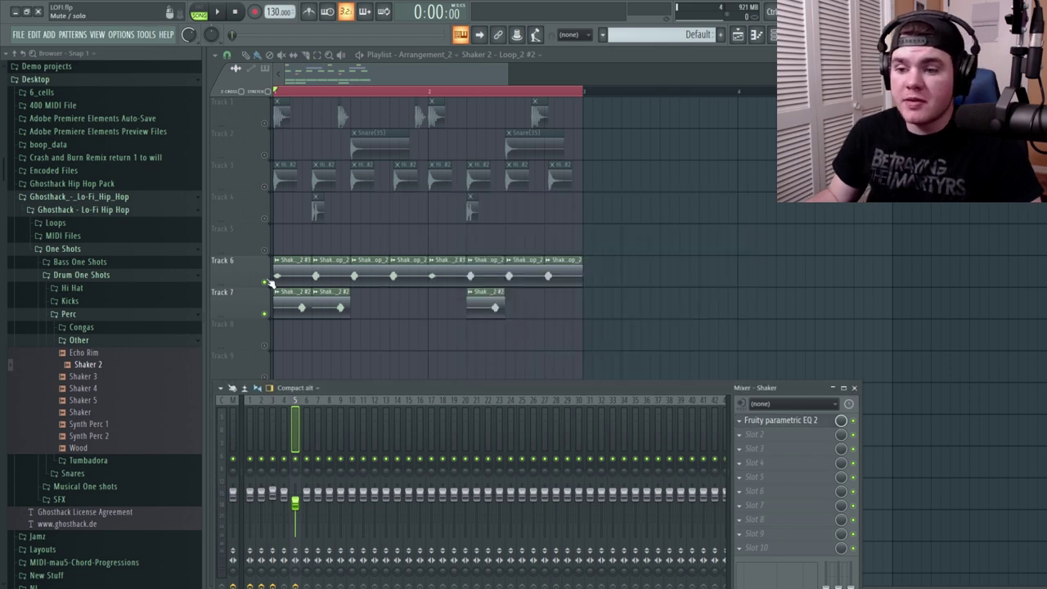
# - Solo the main shaker clips on Track 6 and play the loop
pyautogui.keyDown('ctrl'); pyautogui.click(265, 283); pyautogui.keyUp('ctrl')
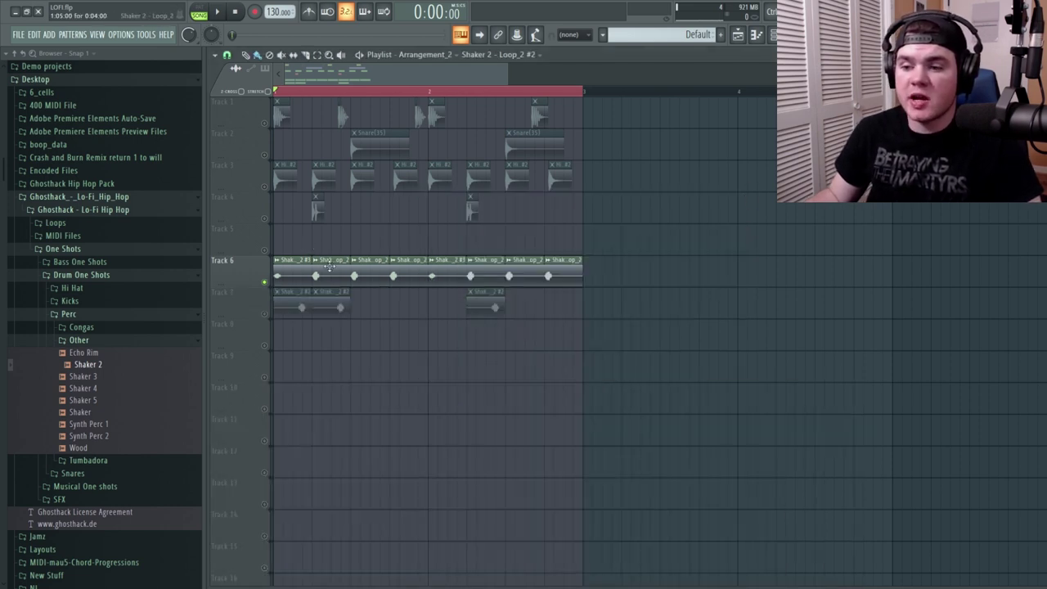
pyautogui.press('space')
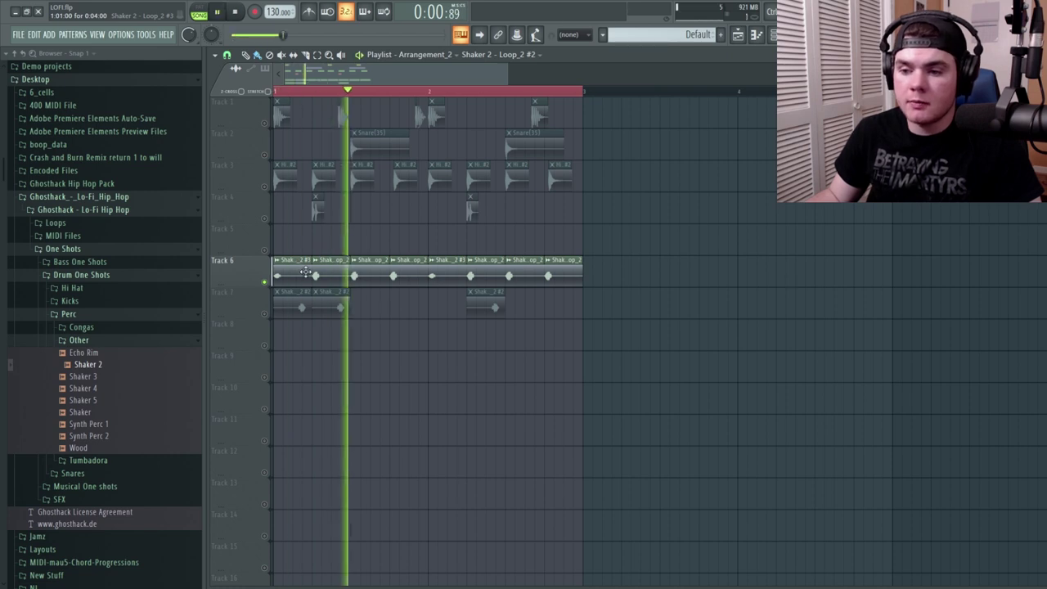
pyautogui.press('space')
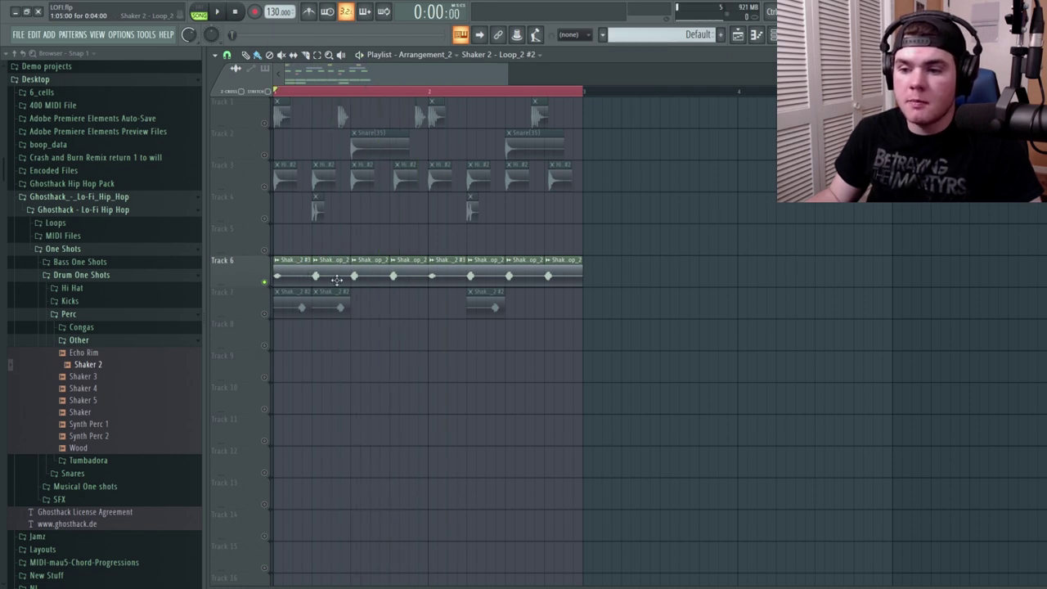
# - Examine the Reverse setting in the sample settings of the first shaker clip on Track 7, and play the loop again
pyautogui.doubleClick(286, 313)
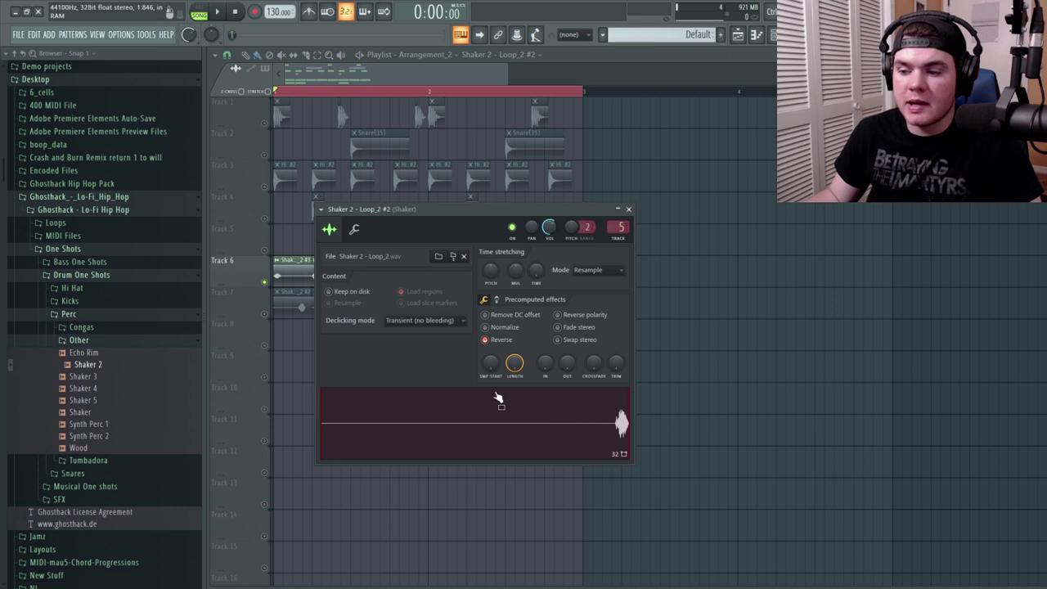
pyautogui.click(628, 209)
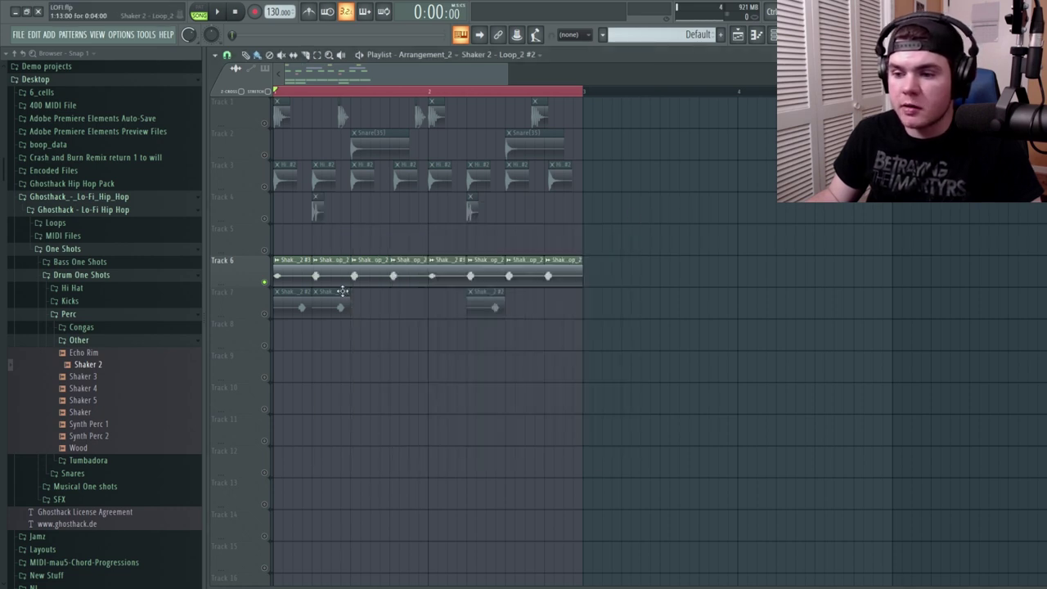
pyautogui.press('space')
pyautogui.press('space')
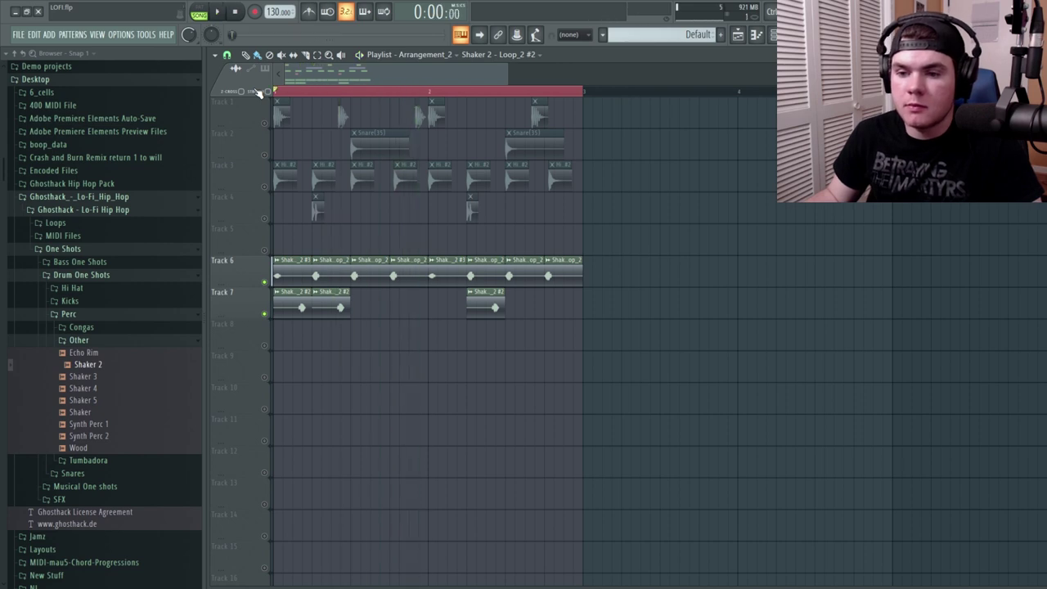
# - Browse the pack's Perc Loops folder and preview the 75_Shaker 1 loop
pyautogui.click(55, 223)
pyautogui.click(96, 277)
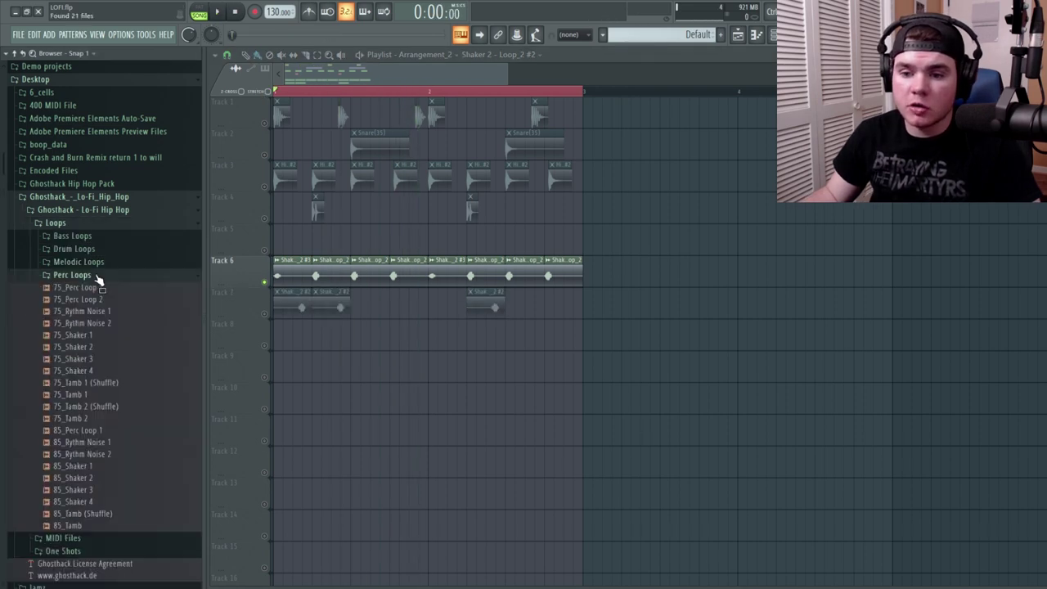
pyautogui.click(115, 338)
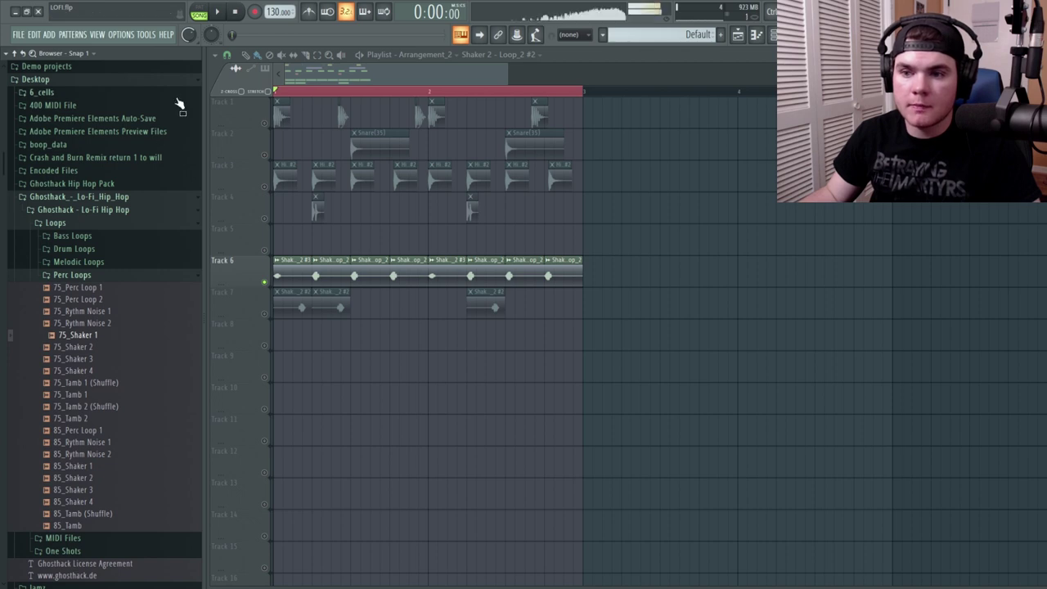
pyautogui.click(237, 11)
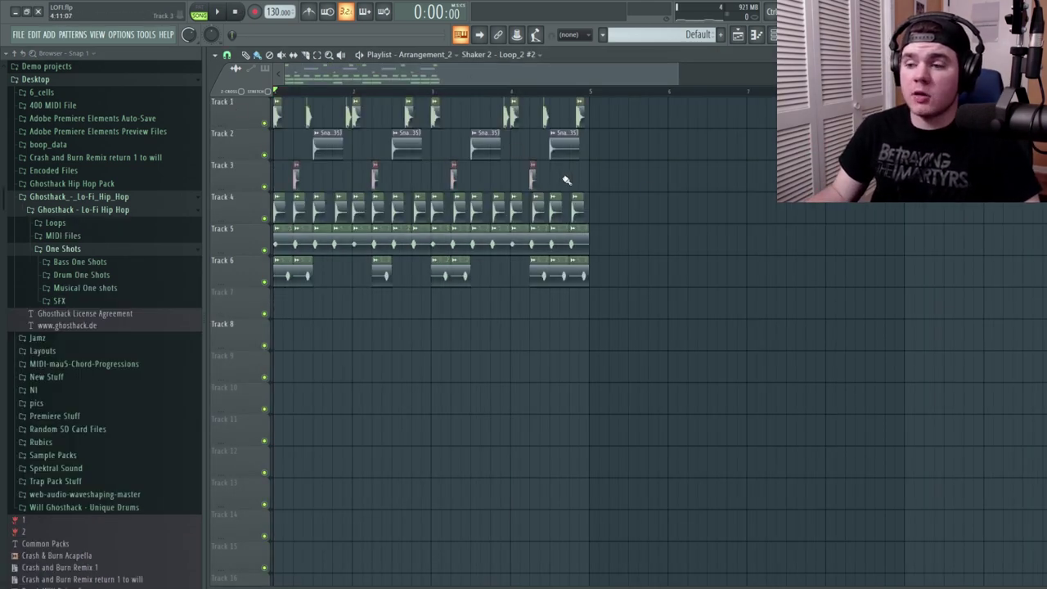
# - Play the four-bar drum arrangement and listen to it through iZotope Vinyl on the Master
pyautogui.press('space')
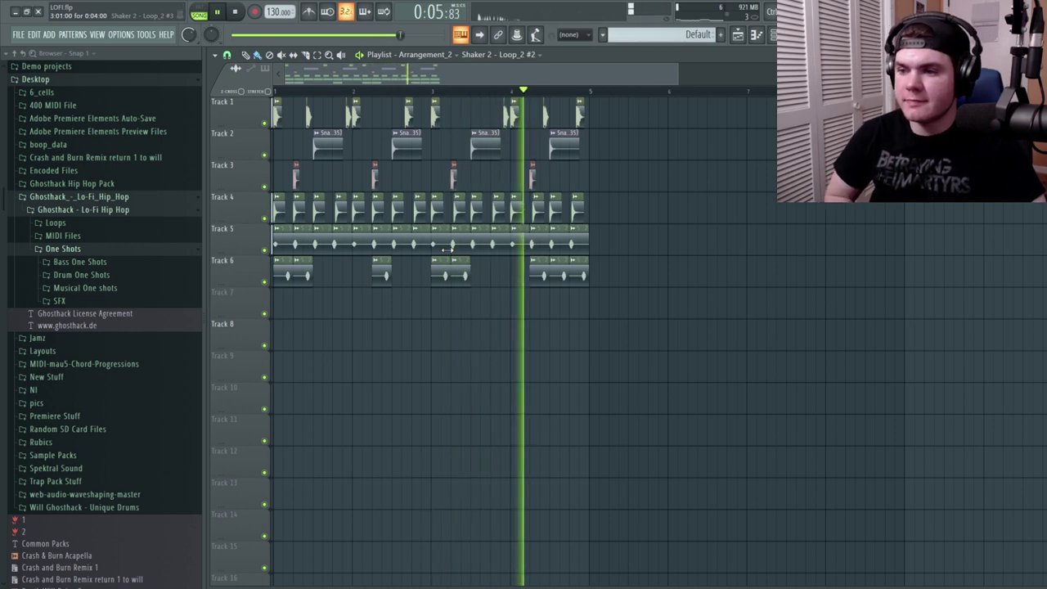
pyautogui.press('space')
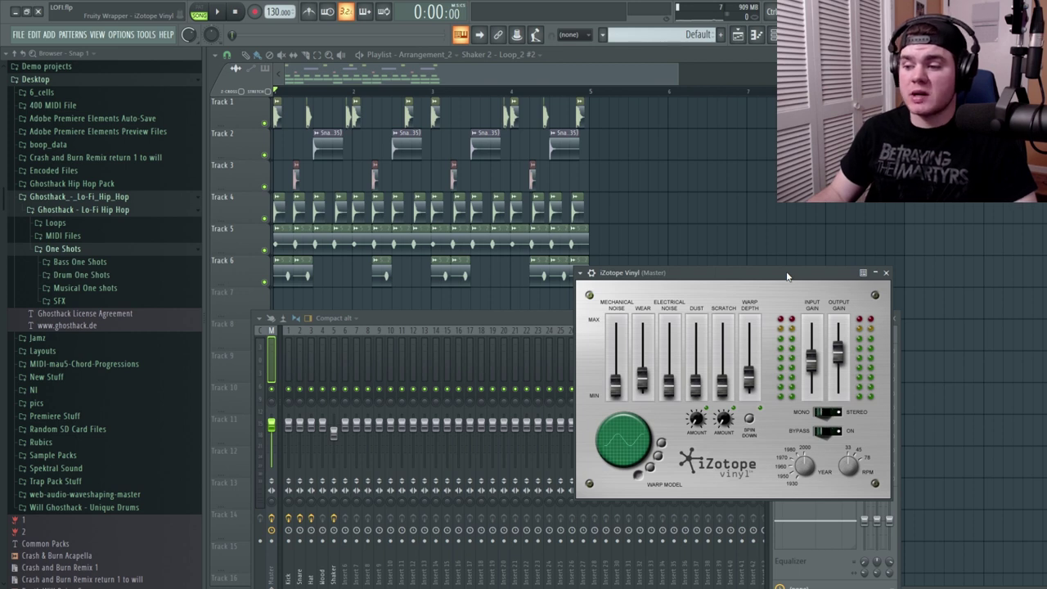
pyautogui.press('space')
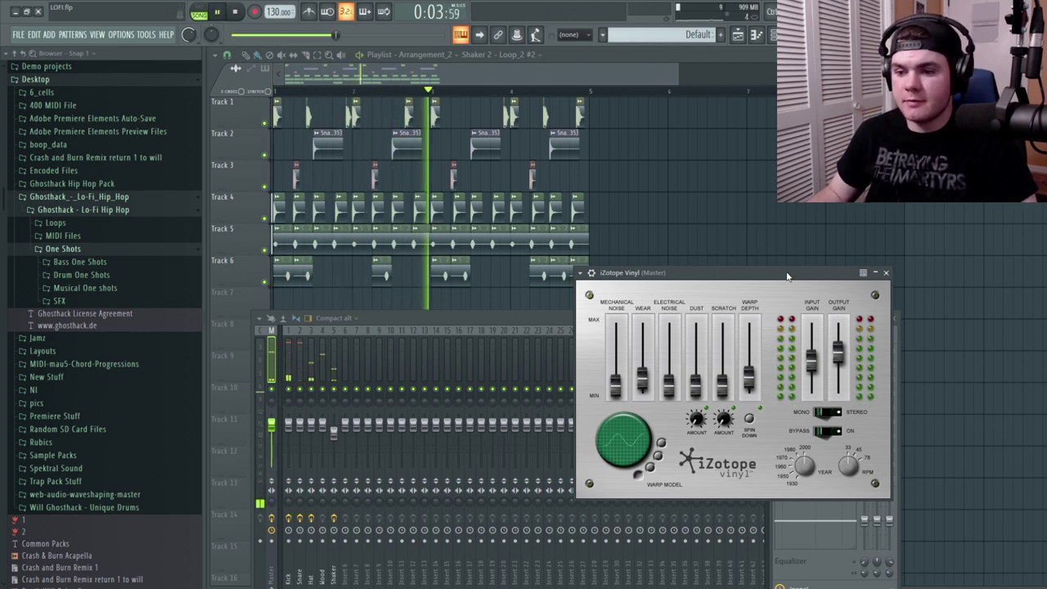
pyautogui.press('space')
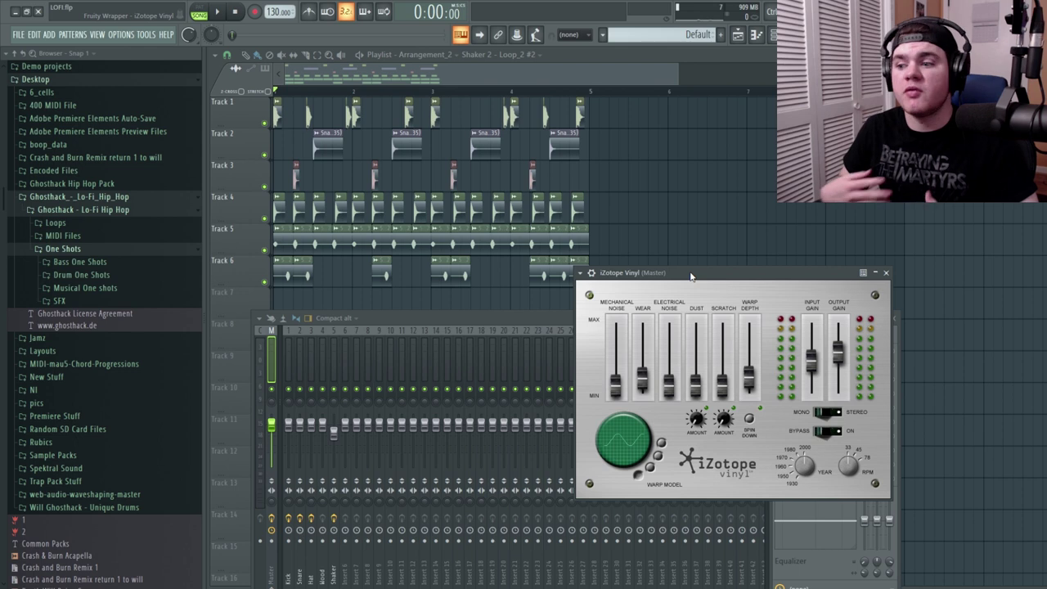
pyautogui.click(645, 387)
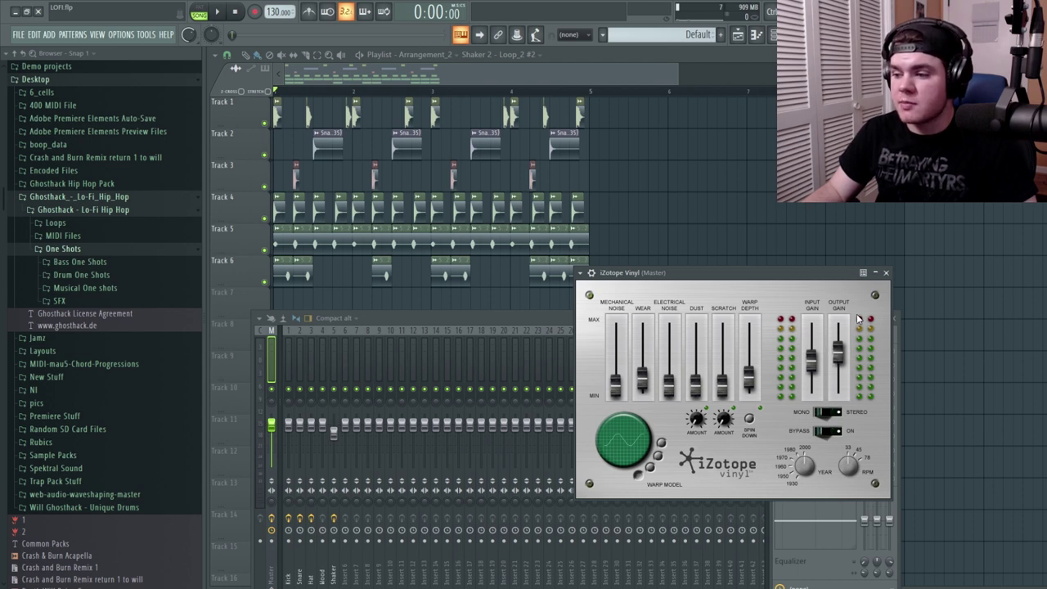
pyautogui.press('space')
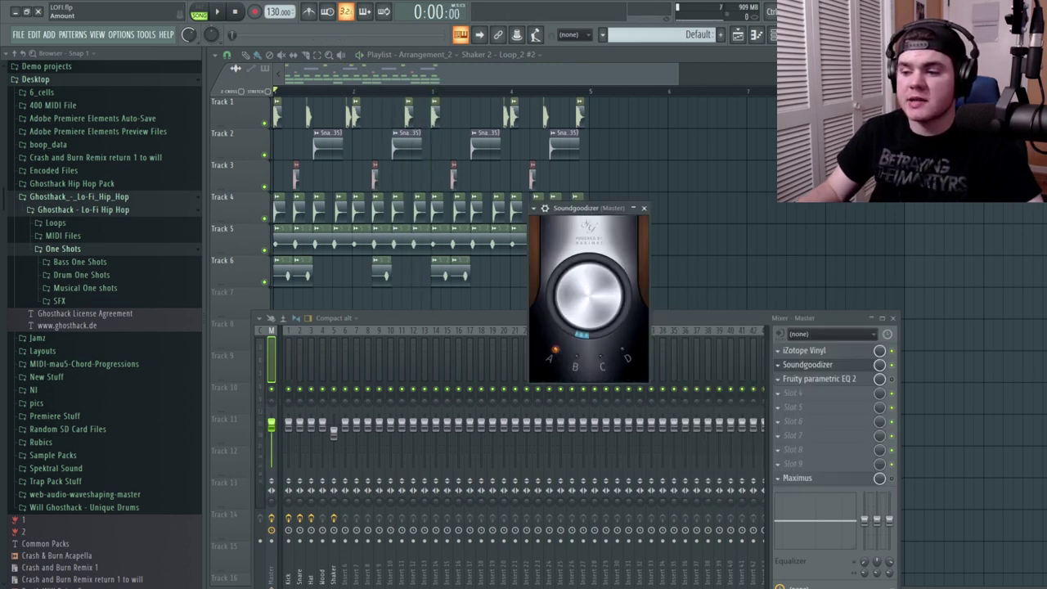
# - Compare the drums with Soundgoodizer on the Master active and bypassed during playback, and close its window
pyautogui.press('space')
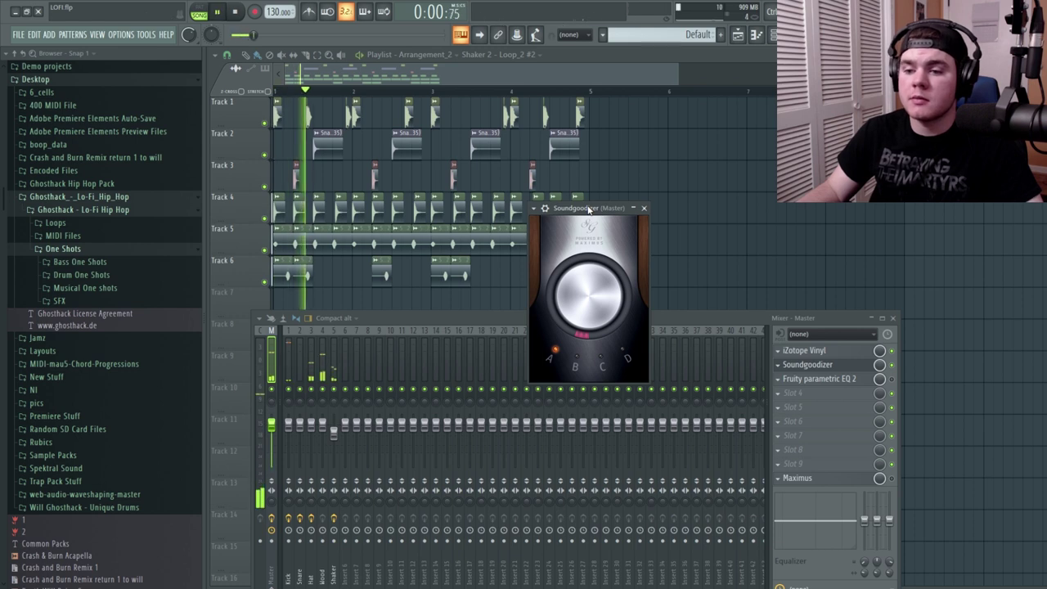
pyautogui.click(892, 365)
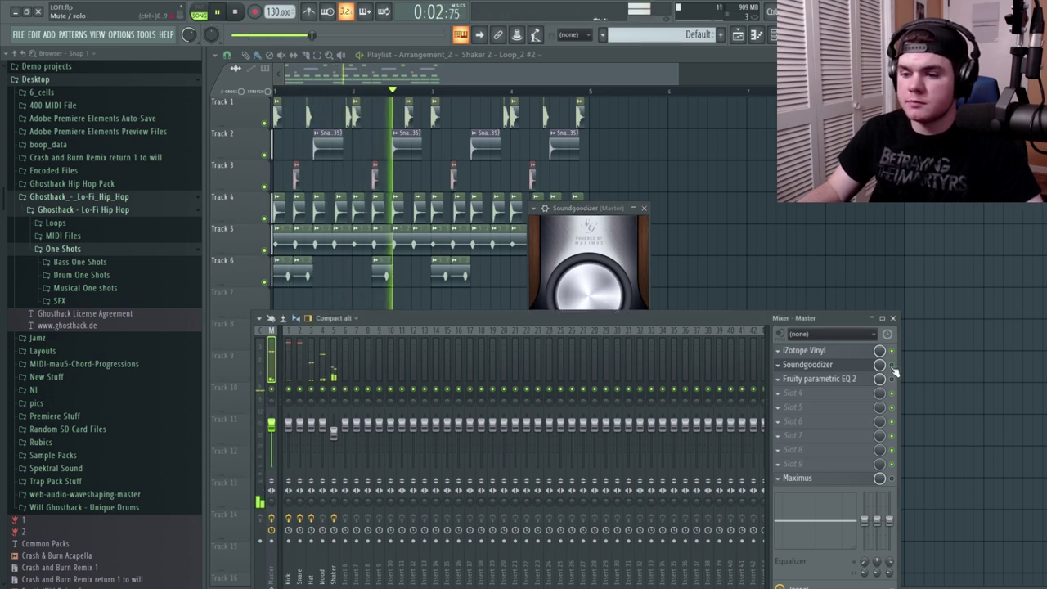
pyautogui.press('space')
pyautogui.click(575, 211)
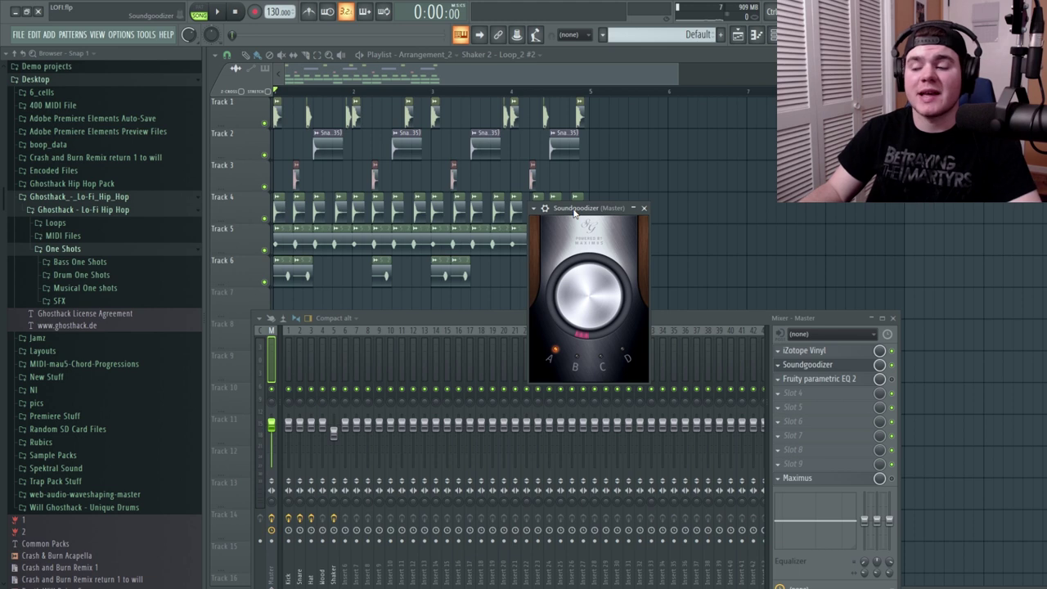
pyautogui.click(810, 364)
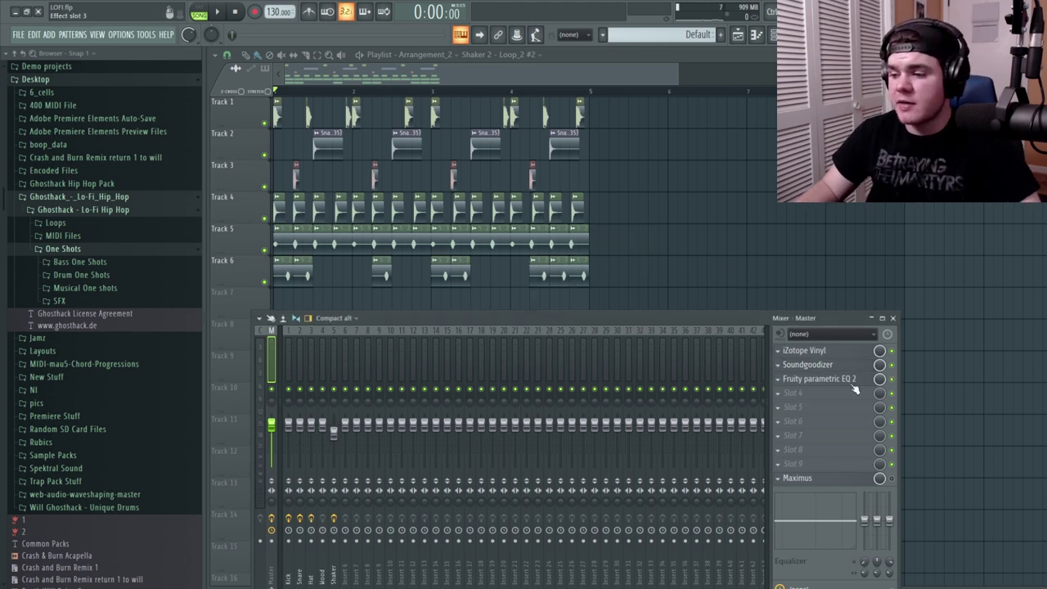
# - On the Master's Fruity parametric EQ 2, reset the band 7 high cut and lower it to minimum again during playback
pyautogui.click(853, 381)
pyautogui.moveTo(534, 329); pyautogui.dragTo(538, 286)
pyautogui.press('space')
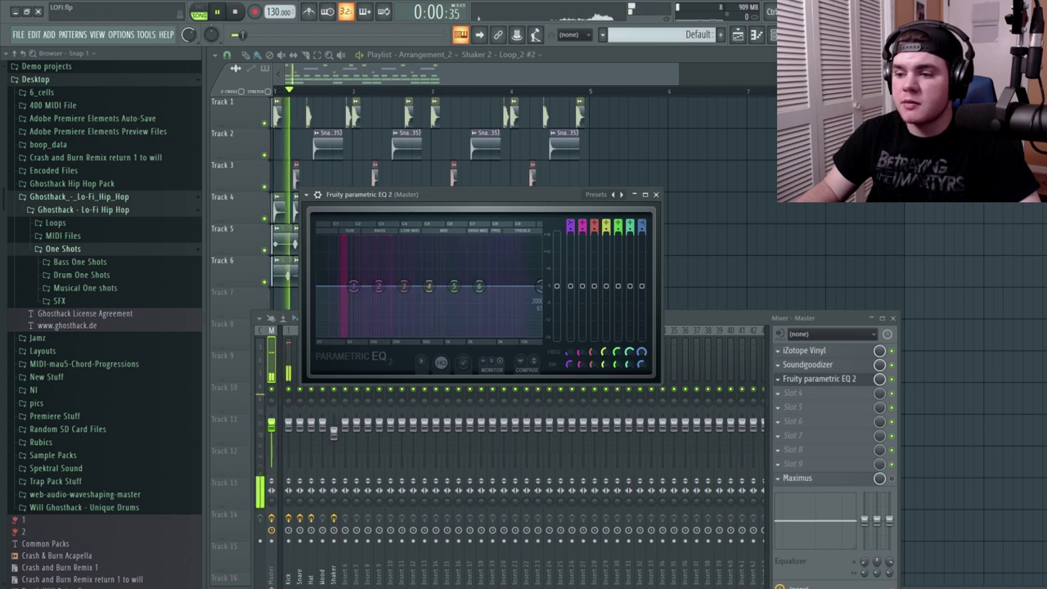
pyautogui.moveTo(642, 285); pyautogui.dragTo(643, 340)
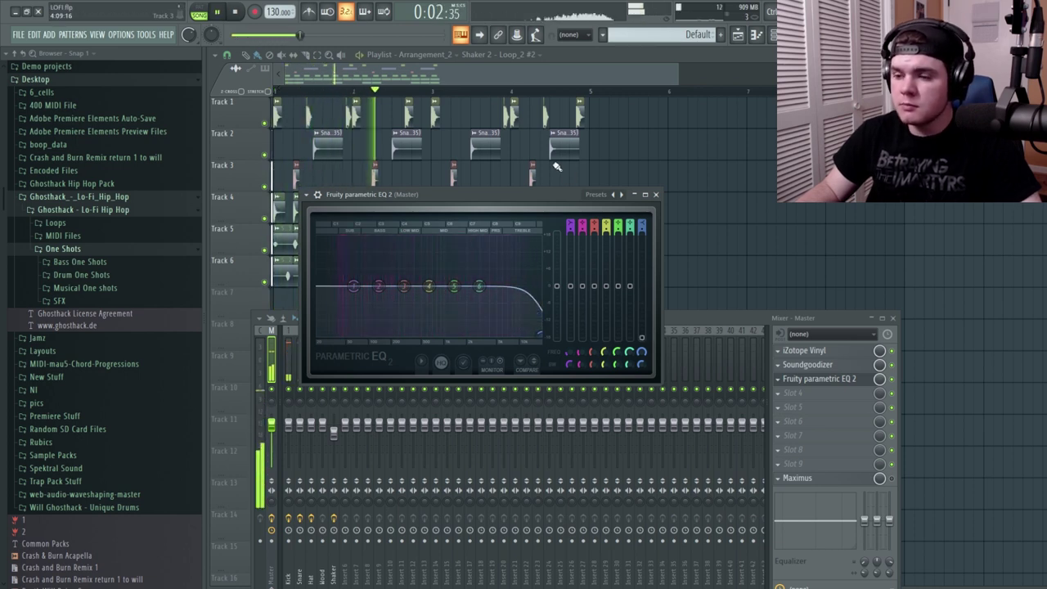
pyautogui.press('space')
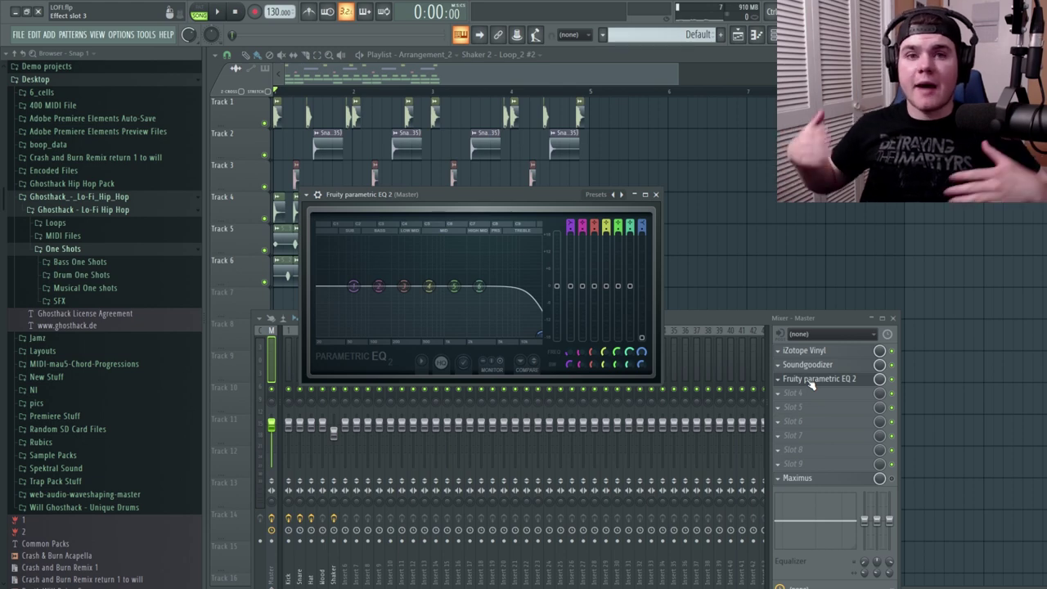
# - Open the Fruity Limiter on the SC mixer track and raise its ceiling to maximum
pyautogui.press('F12')
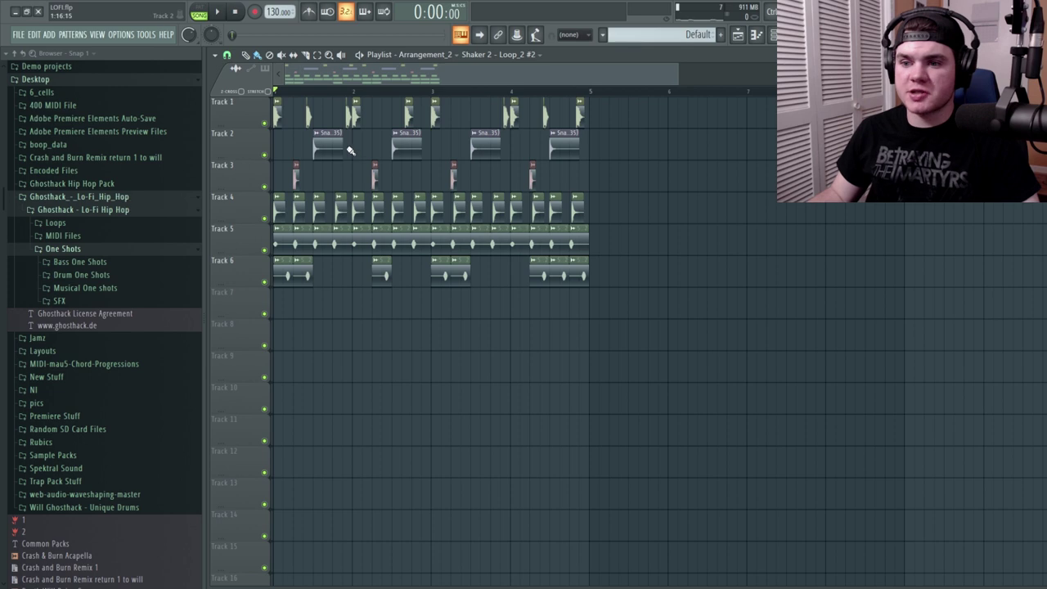
pyautogui.moveTo(739, 282); pyautogui.dragTo(276, 151)
pyautogui.click(695, 261)
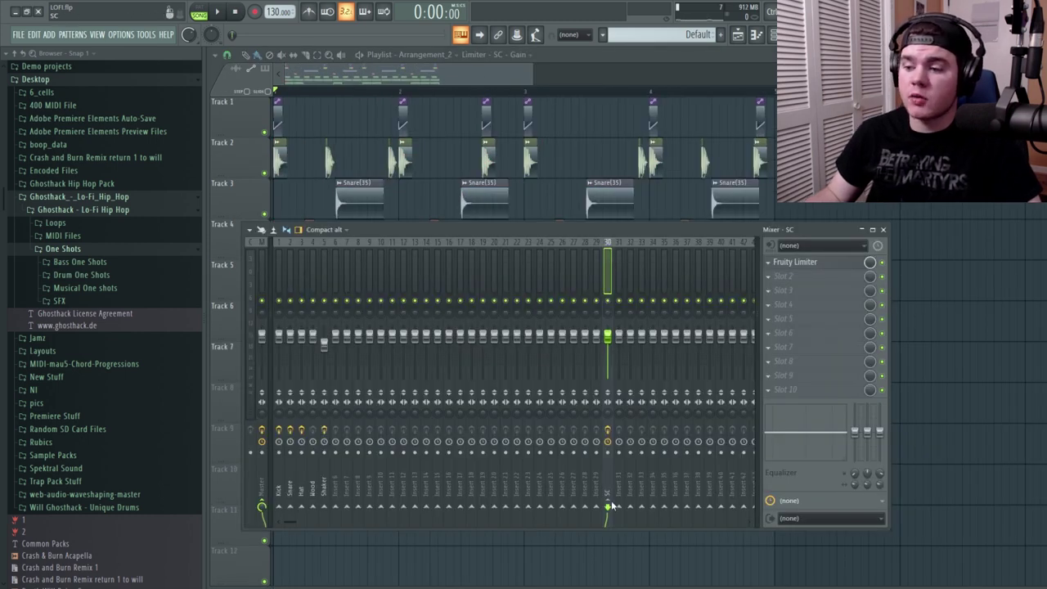
pyautogui.click(794, 263)
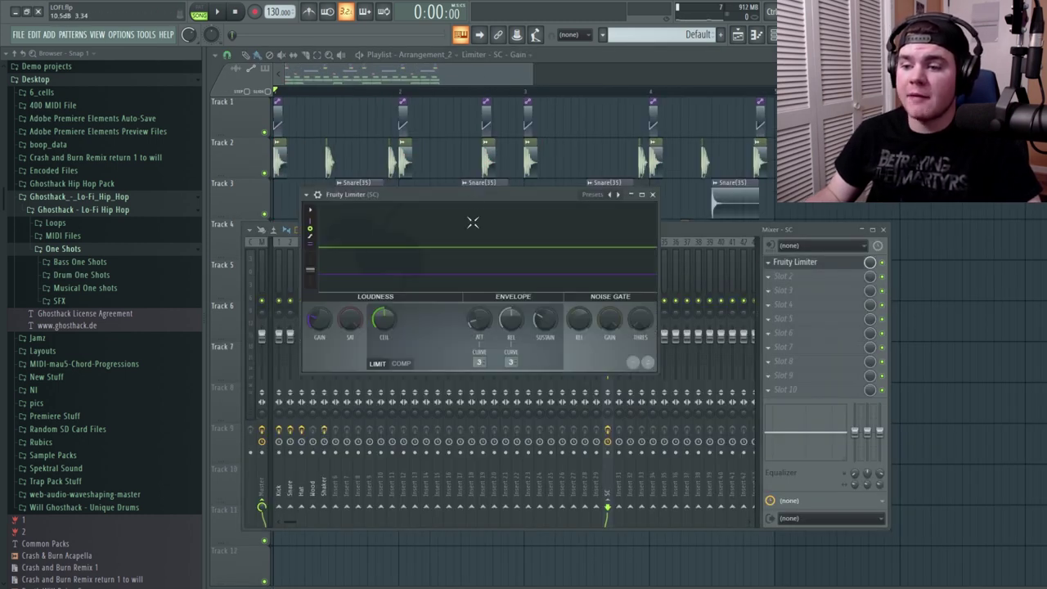
pyautogui.moveTo(388, 323); pyautogui.dragTo(387, 291)
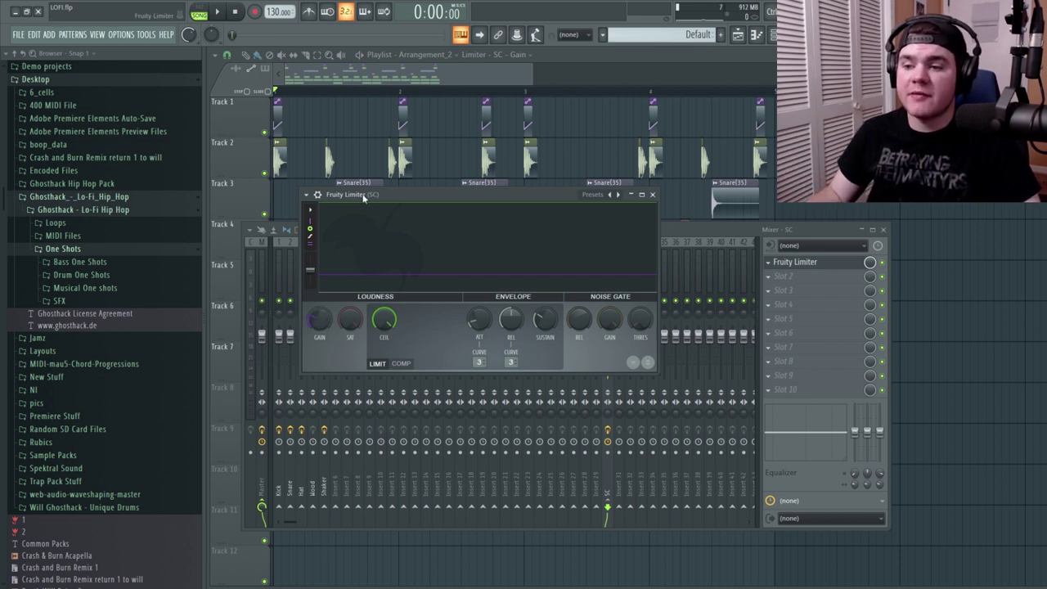
# - Play the arrangement to watch the automated gain on the SC track's Fruity Limiter, then stop playback and close the limiter window
pyautogui.press('space')
pyautogui.scroll(5, 322, 322)
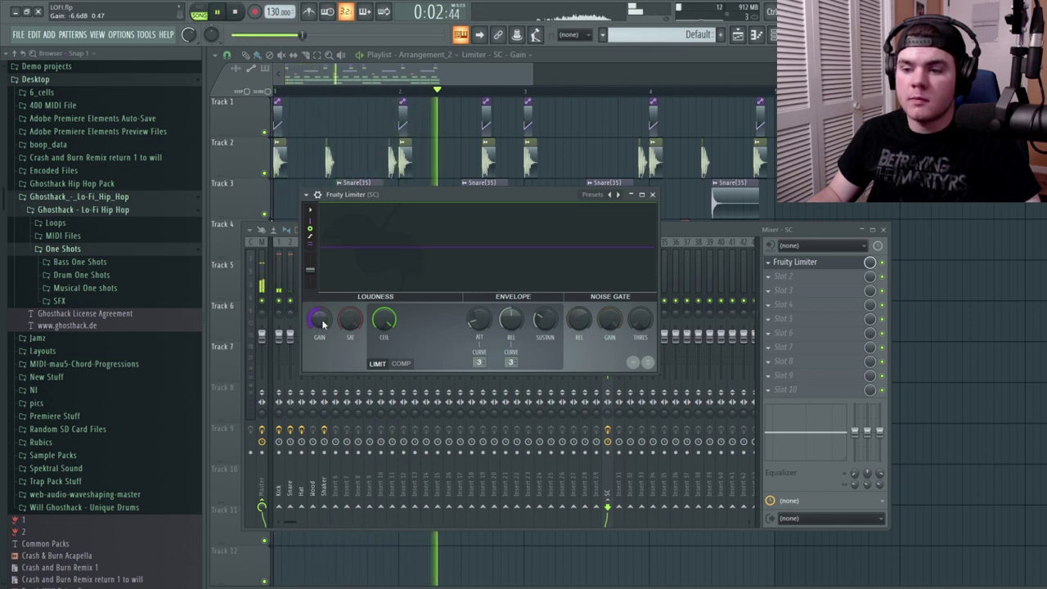
pyautogui.press('space')
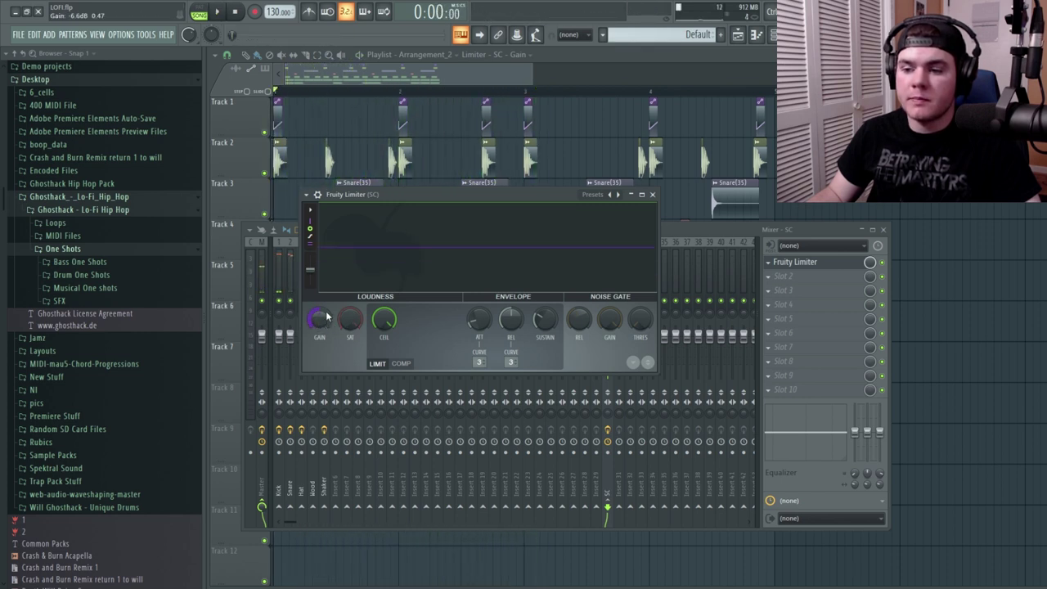
pyautogui.click(652, 194)
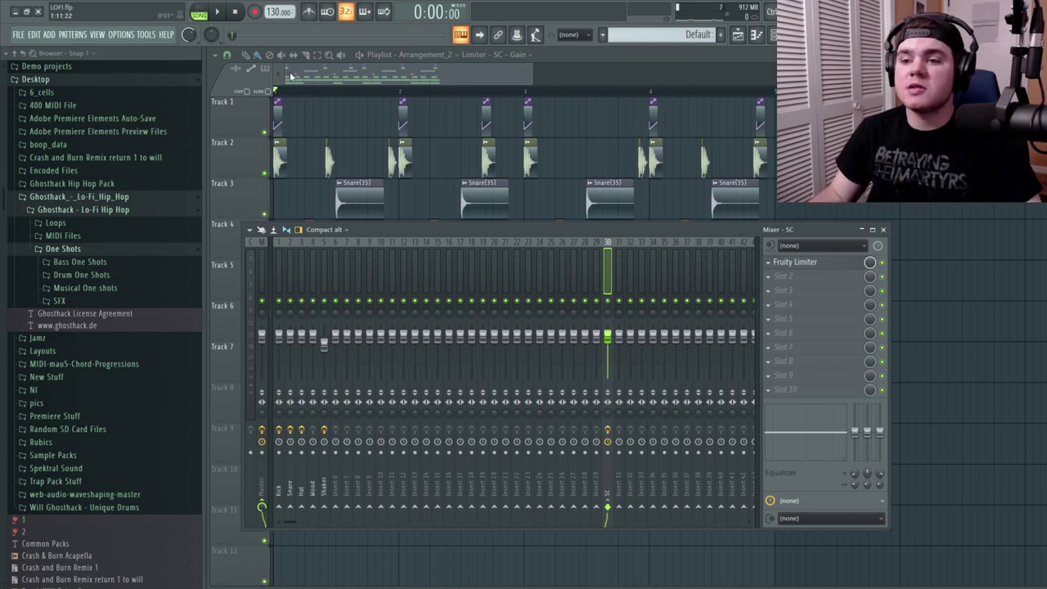
# - Close the mixer and hide the browser, leaving the playlist with the four-bar drum arrangement across the full window
pyautogui.press('F9')
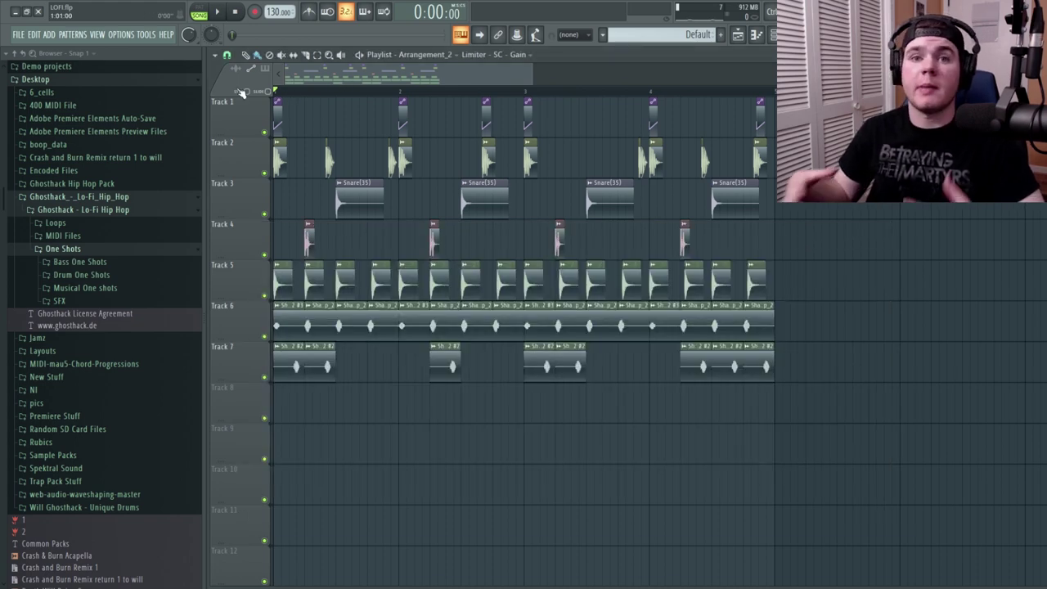
pyautogui.scroll(-1, 241, 91)
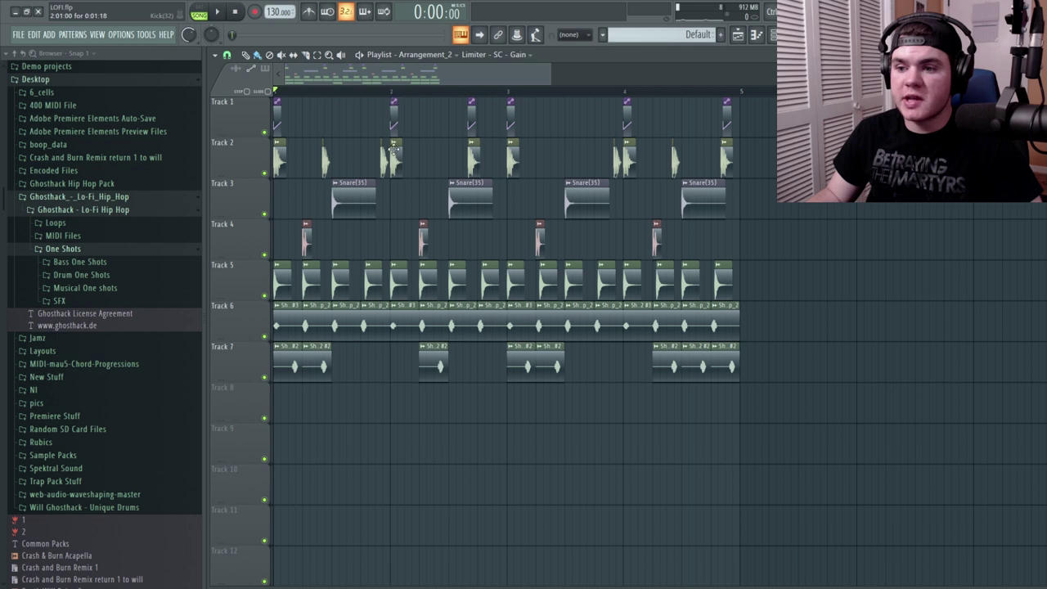
pyautogui.scroll(3, 336, 96)
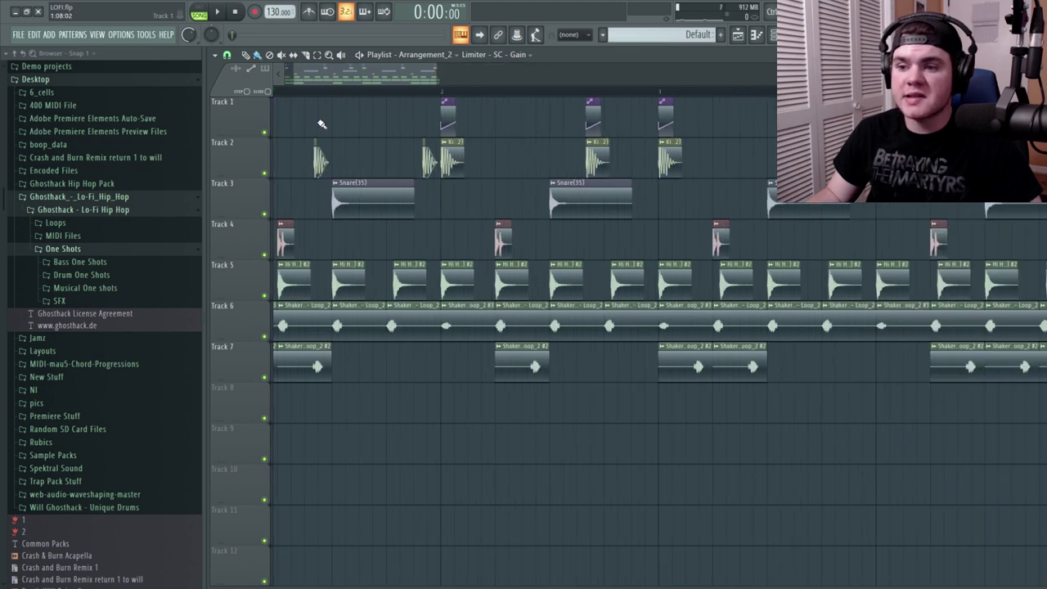
pyautogui.scroll(-3, 323, 92)
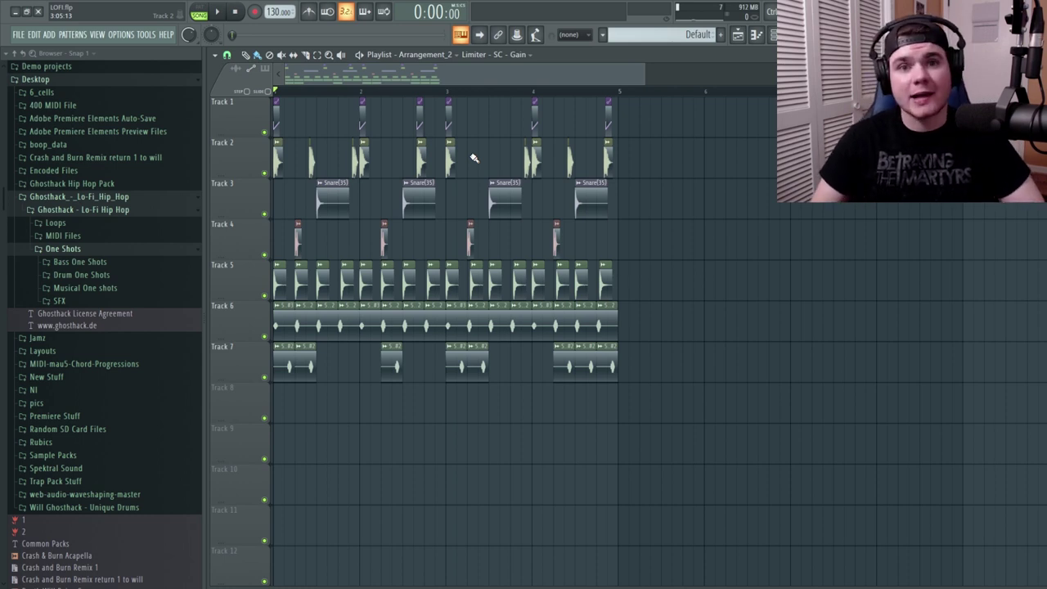
pyautogui.hotkey('alt', 'F8')
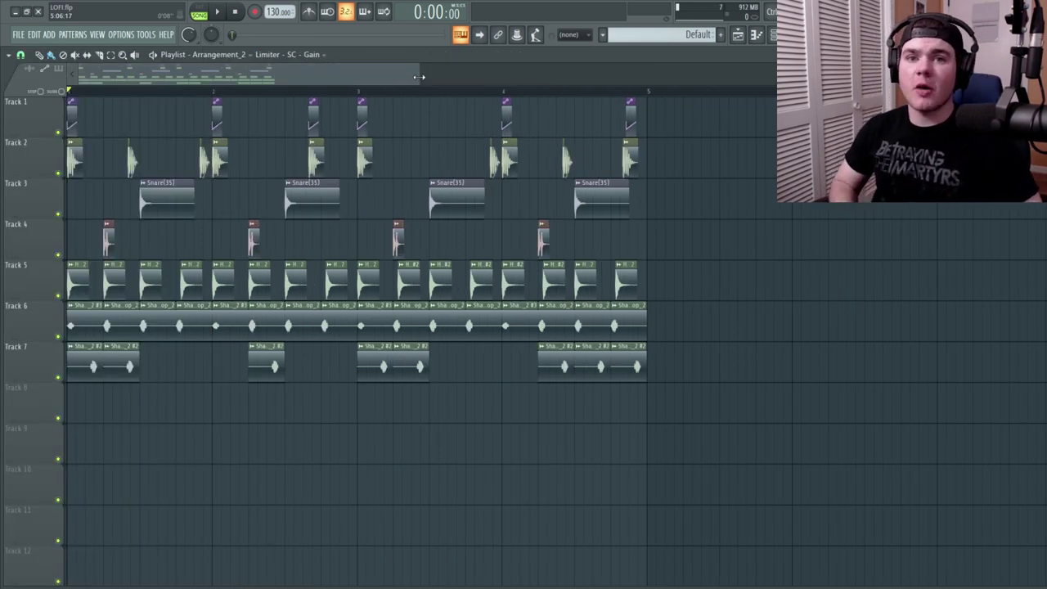